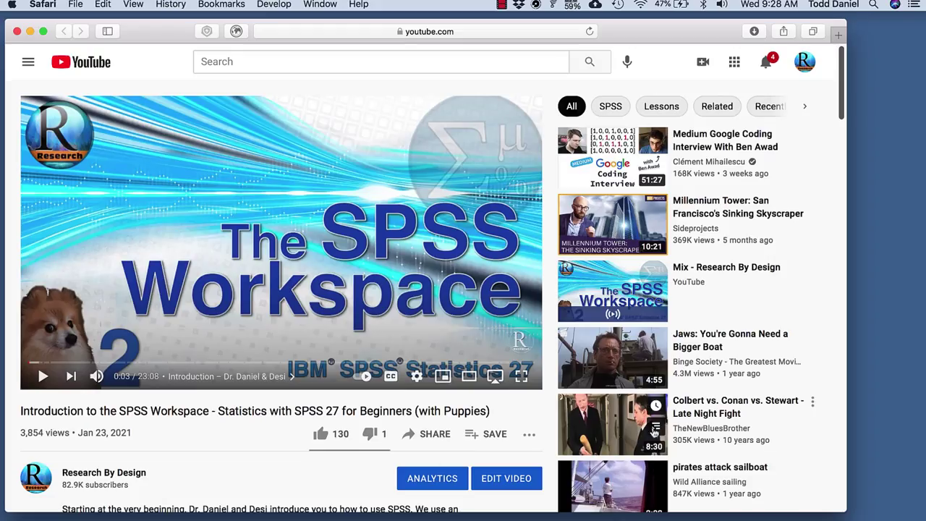
- Open the shared Drive folder of SPSS data files and download DogToys.sav
scroll(275, 430, "down", 5)
scroll(119, 332, "down", 10)
left_click(130, 403)
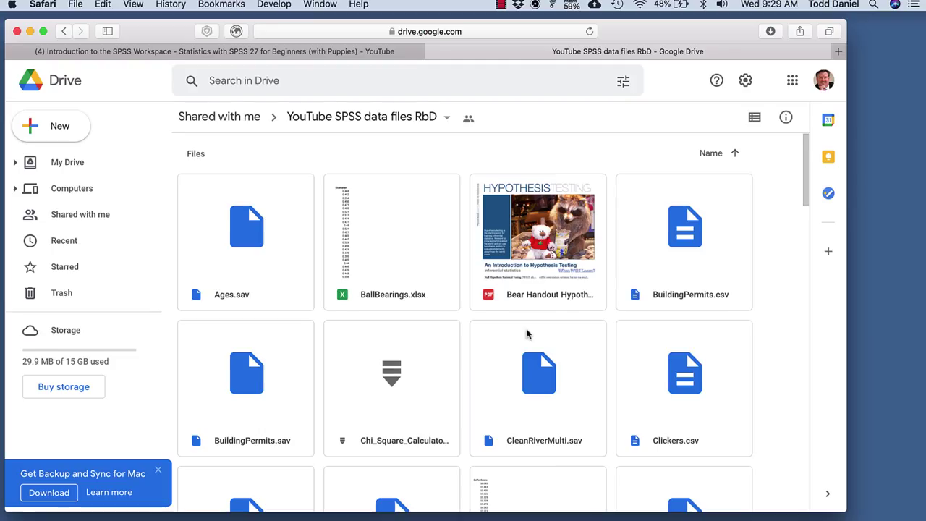
scroll(526, 329, "down", 10)
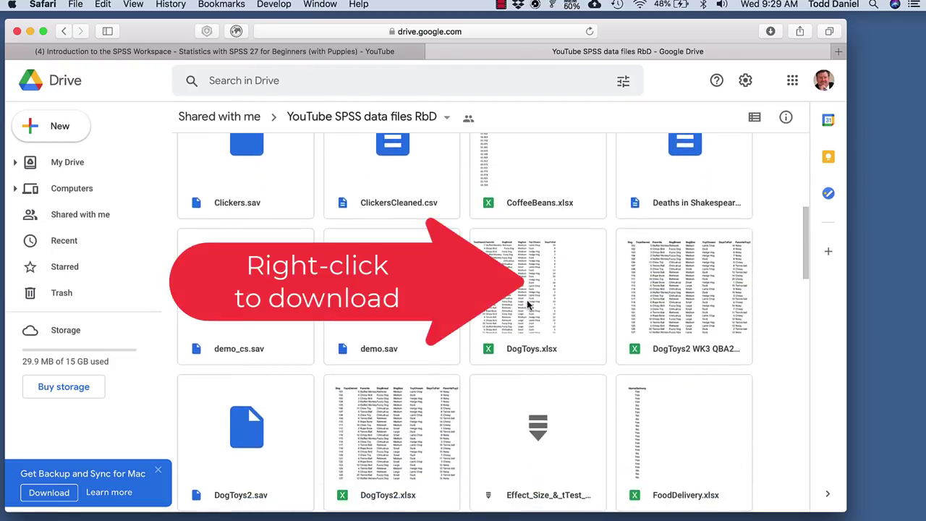
right_click(527, 306)
left_click(592, 456)
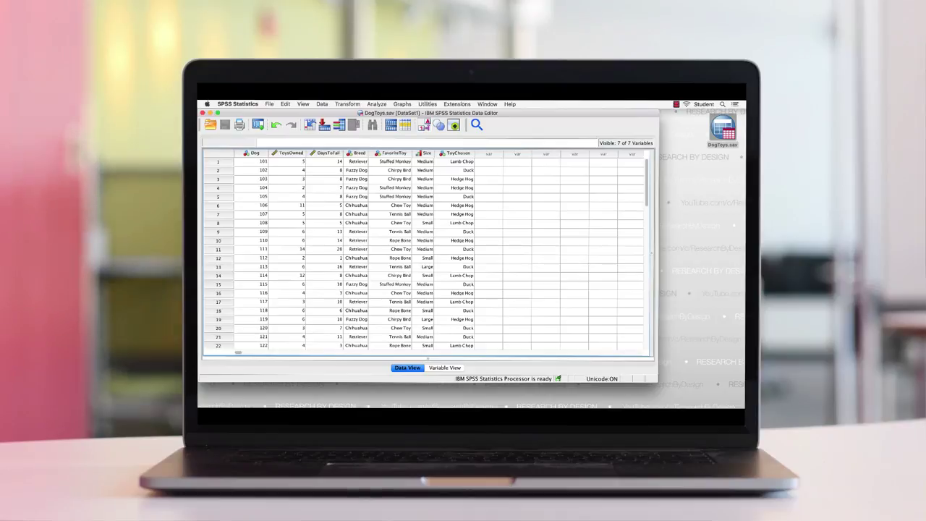
- Switch to Variable View and highlight the Breed through ToyChosen rows, then the Dog row
left_click(445, 367)
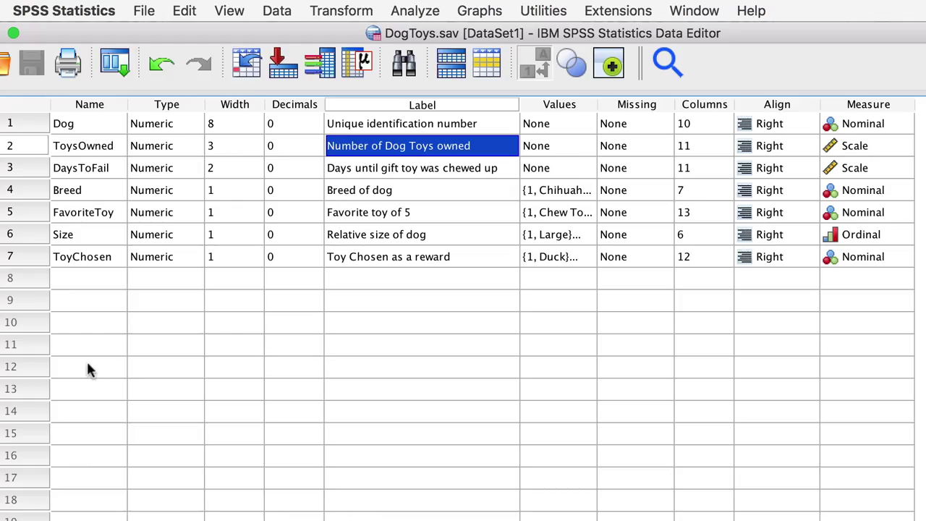
left_click_drag(26, 189, 25, 256)
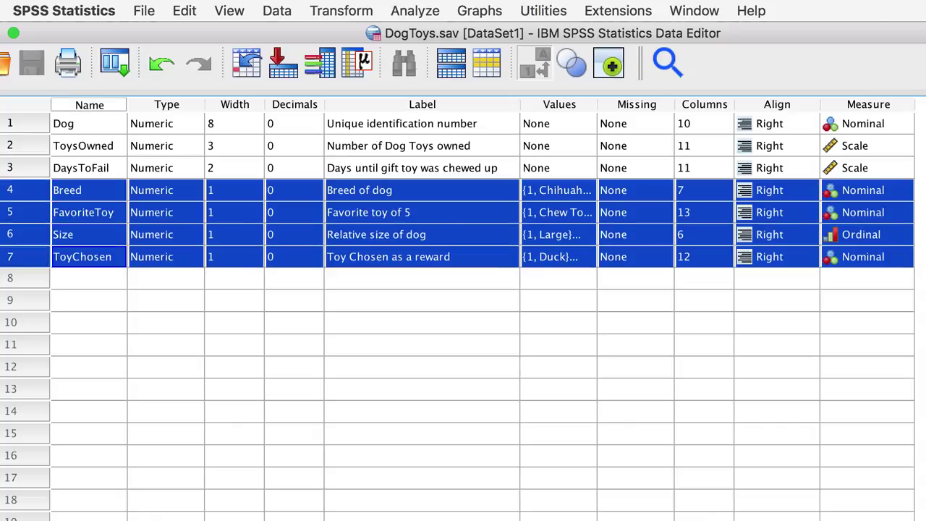
left_click(25, 123)
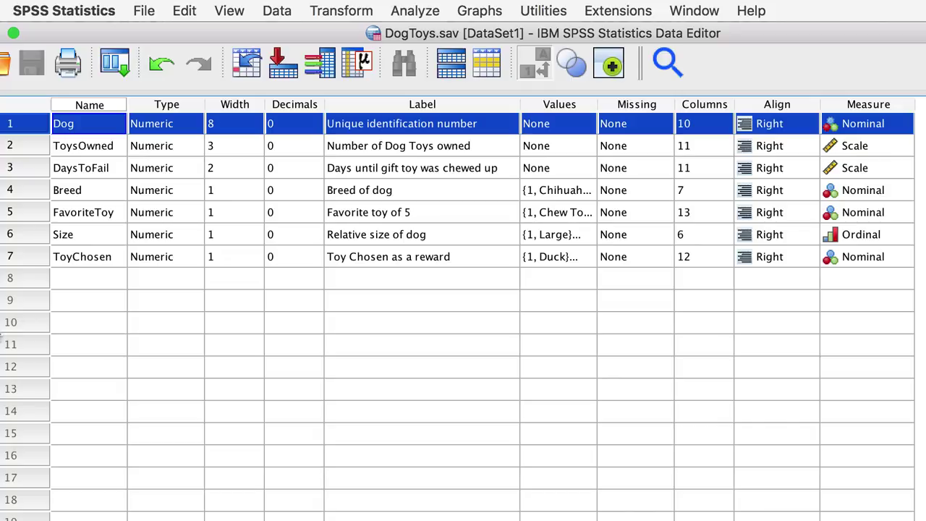
- Highlight the Breed and Size rows and view Size's value labels: 1 Large, 2 Medium, 3 Small
left_click(13, 188)
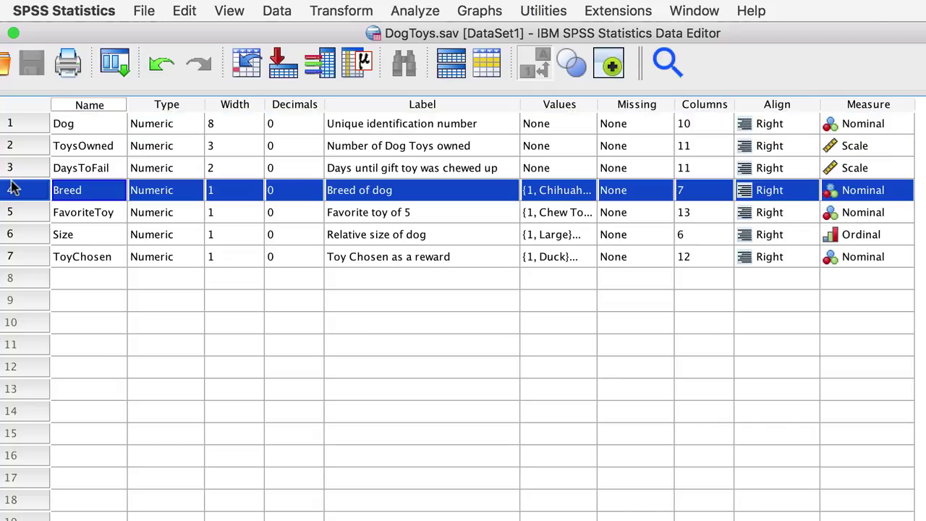
left_click(3, 237)
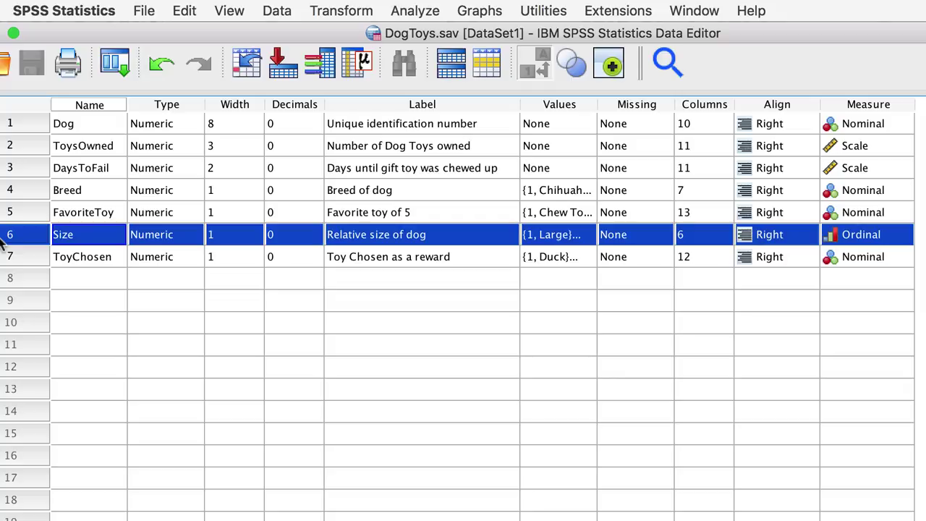
double_click(589, 191)
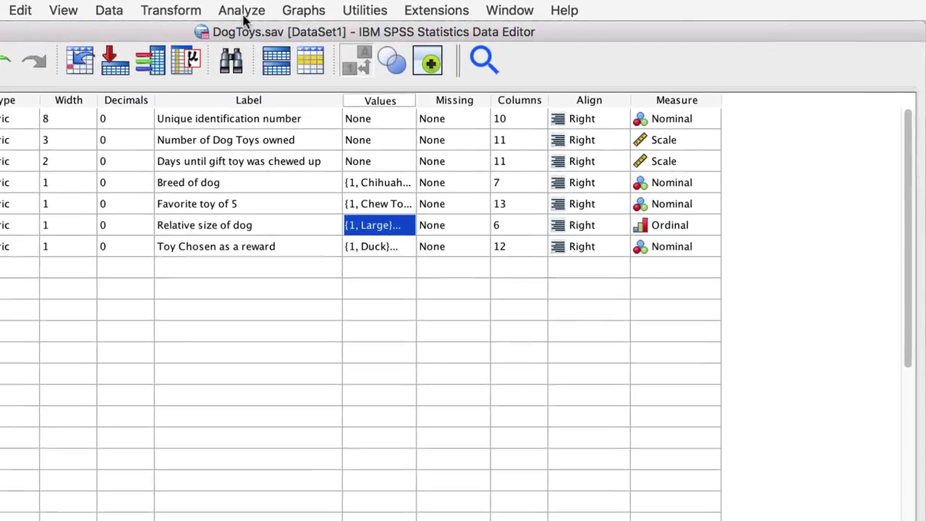
- Show the Analyze > Descriptive Statistics submenu of procedures
left_click(243, 13)
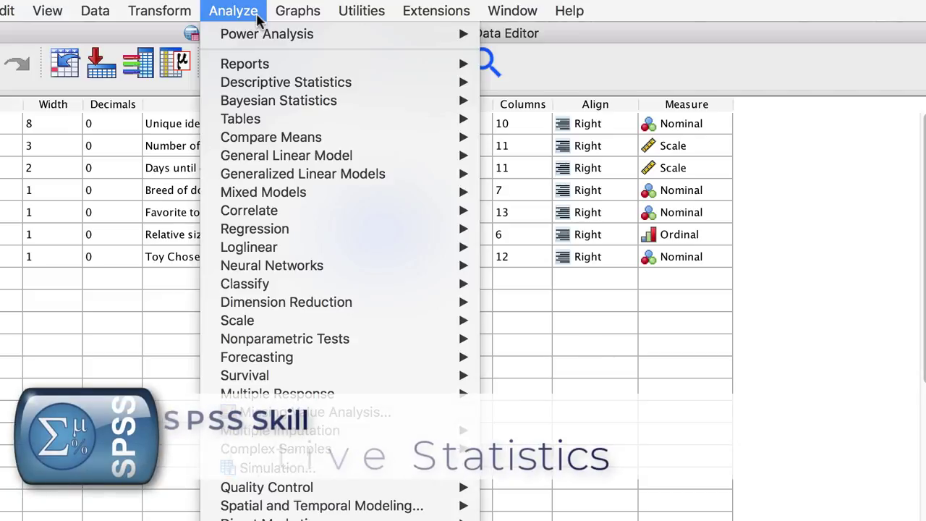
mouse_move(306, 84)
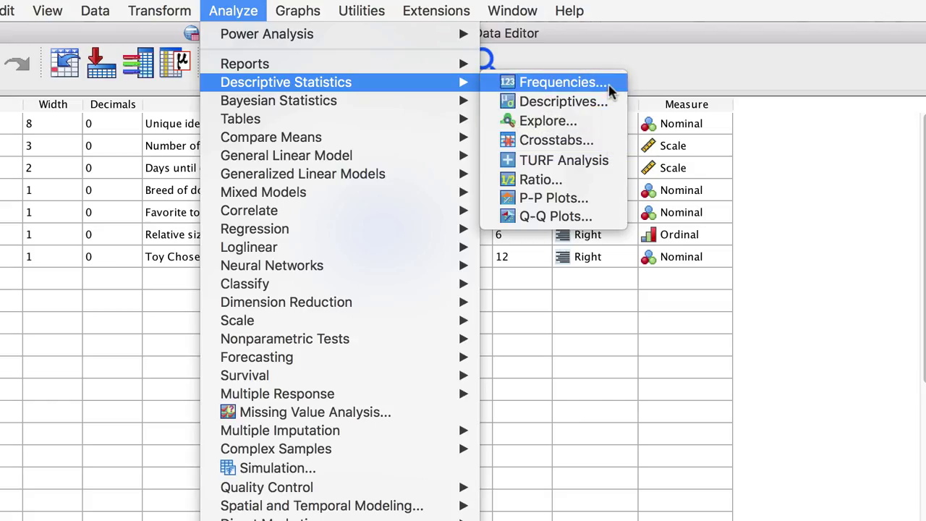
- In Frequencies, add Breed of dog, Favorite toy and Relative size as variables, keeping frequency tables displayed
left_click(609, 84)
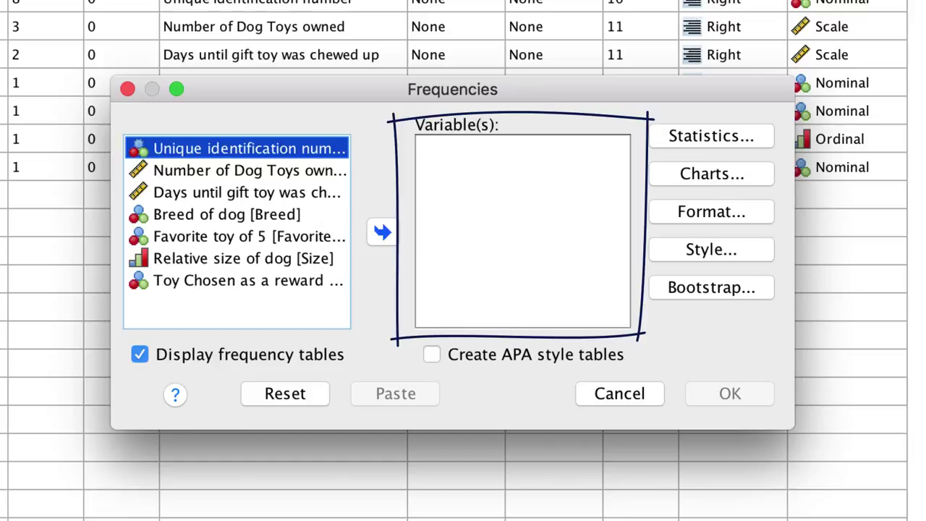
left_click(317, 215)
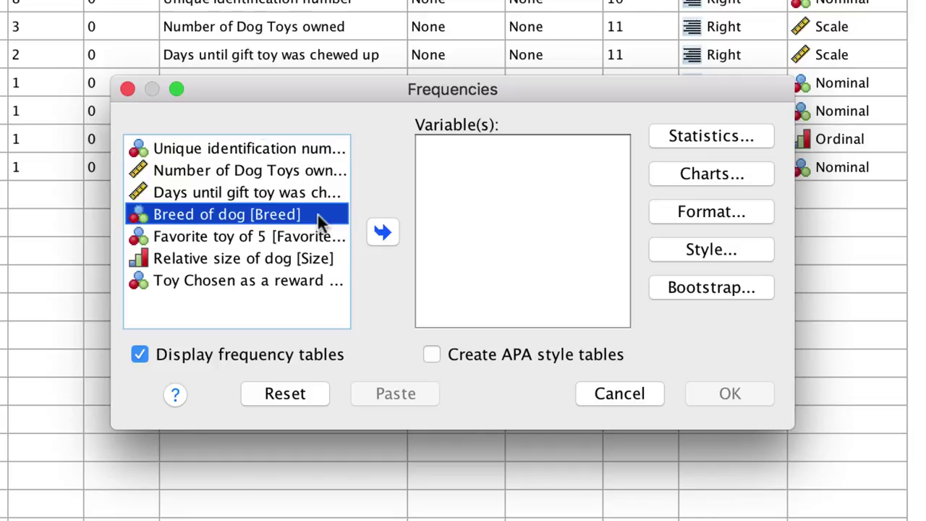
left_click(383, 233)
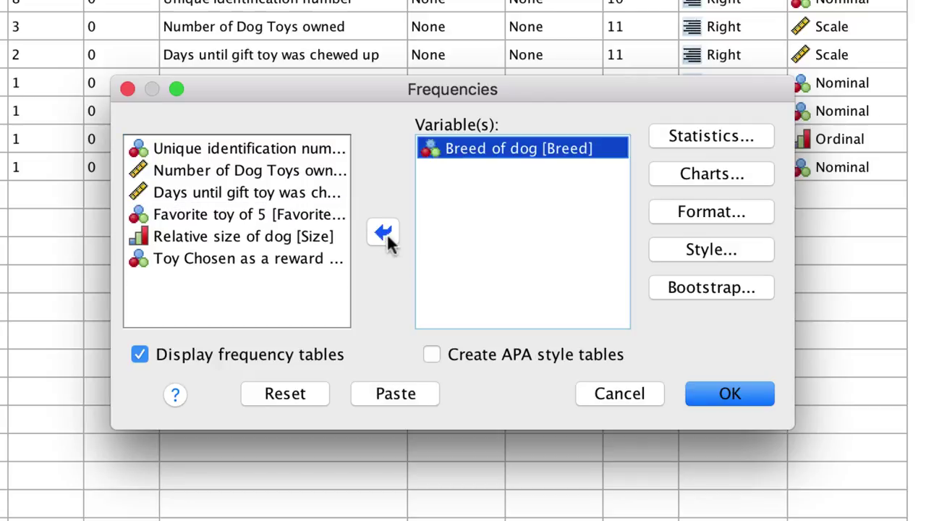
left_click_drag(296, 217, 467, 189)
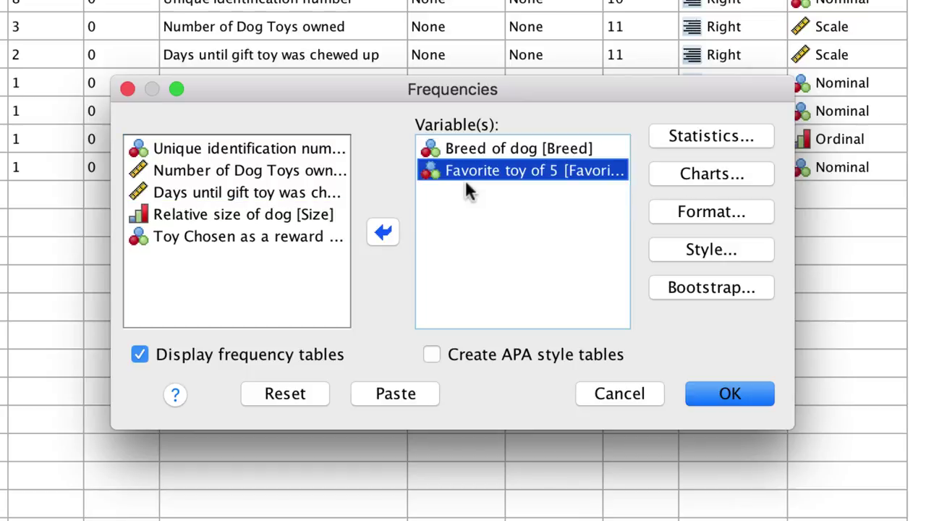
double_click(278, 215)
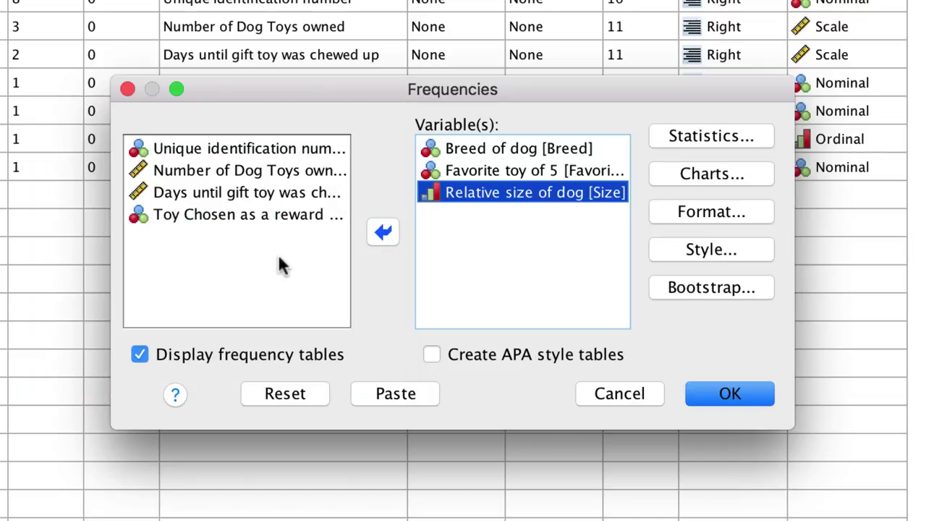
left_click(275, 355)
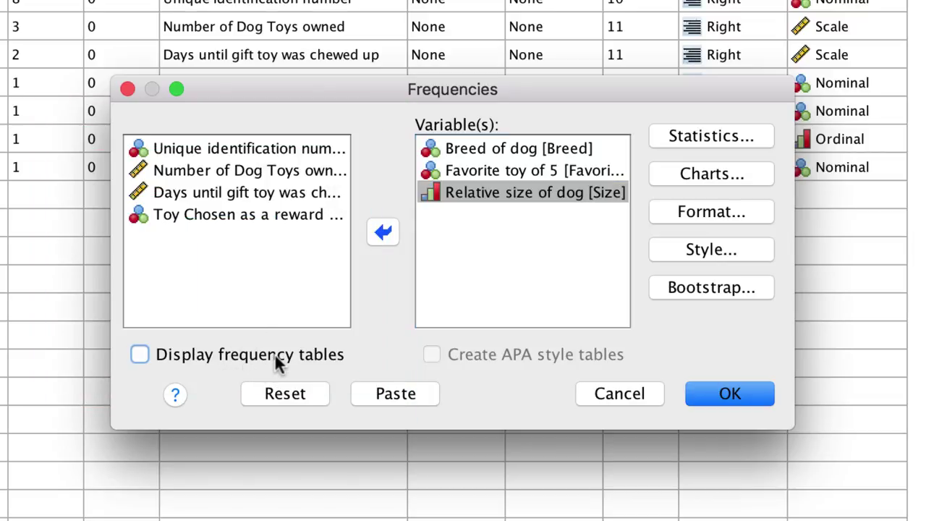
left_click(275, 355)
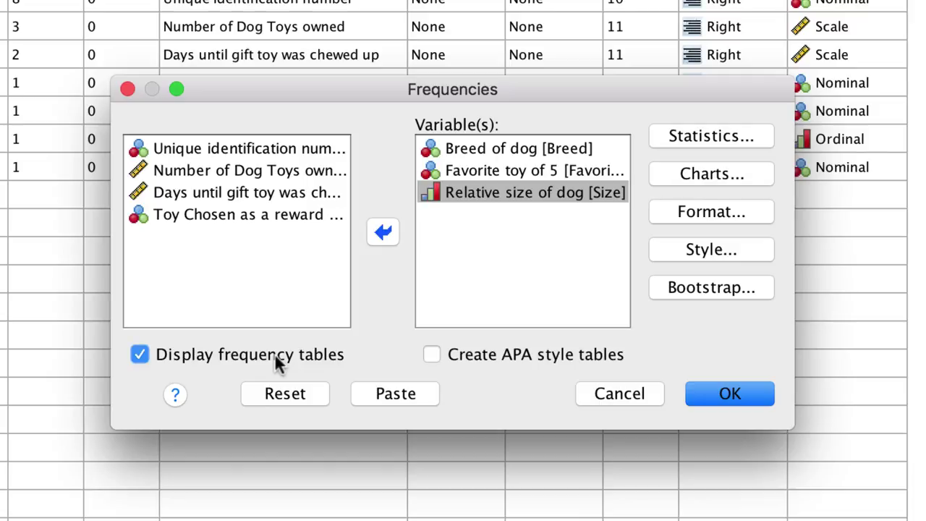
- Choose bar charts with frequencies as chart values for the Frequencies output
left_click(748, 174)
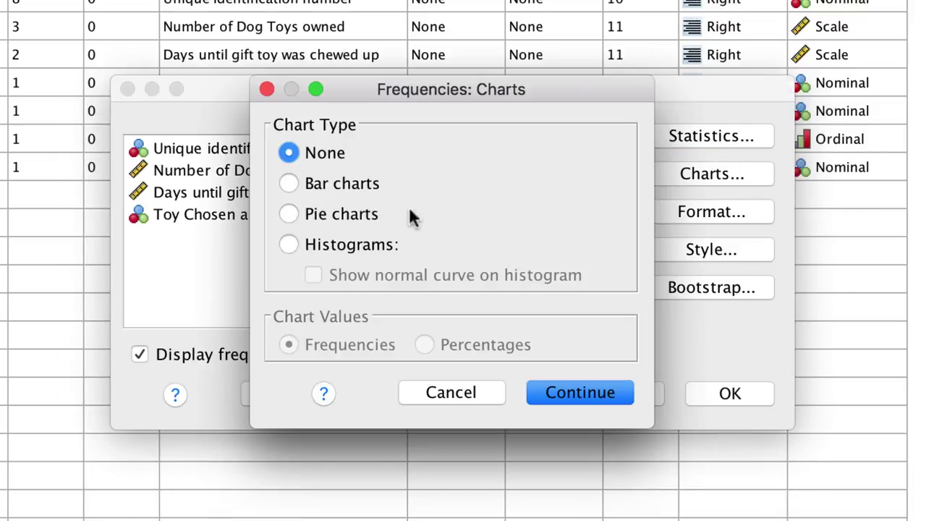
left_click(359, 182)
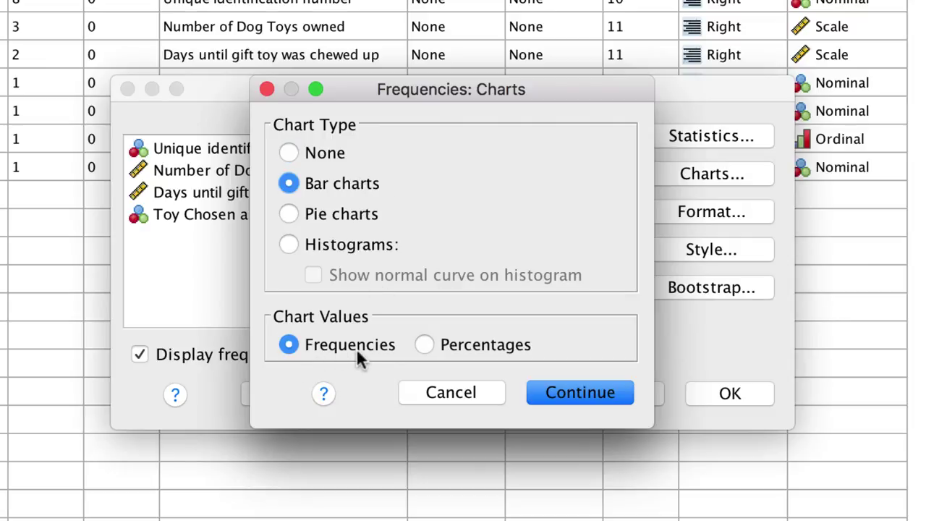
left_click(578, 393)
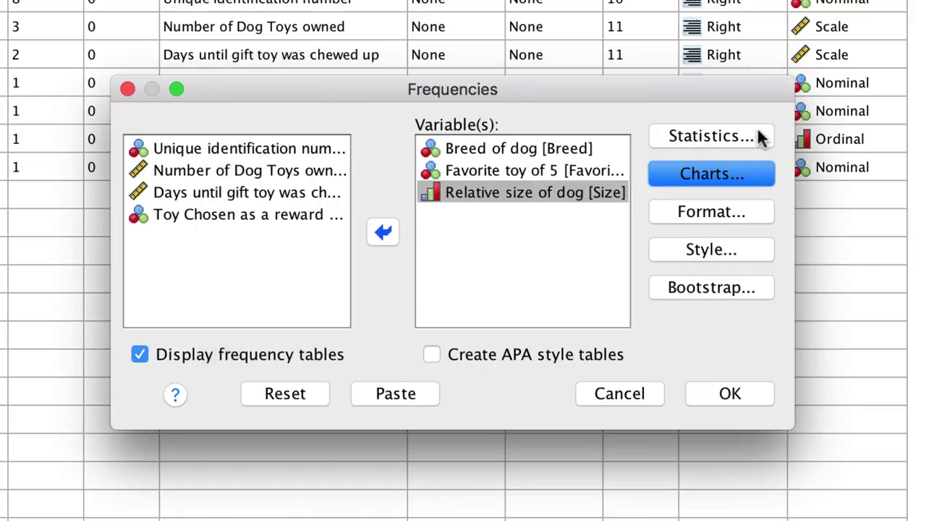
- Request median and mode statistics for the three variables, leaving range unchecked
left_click(757, 131)
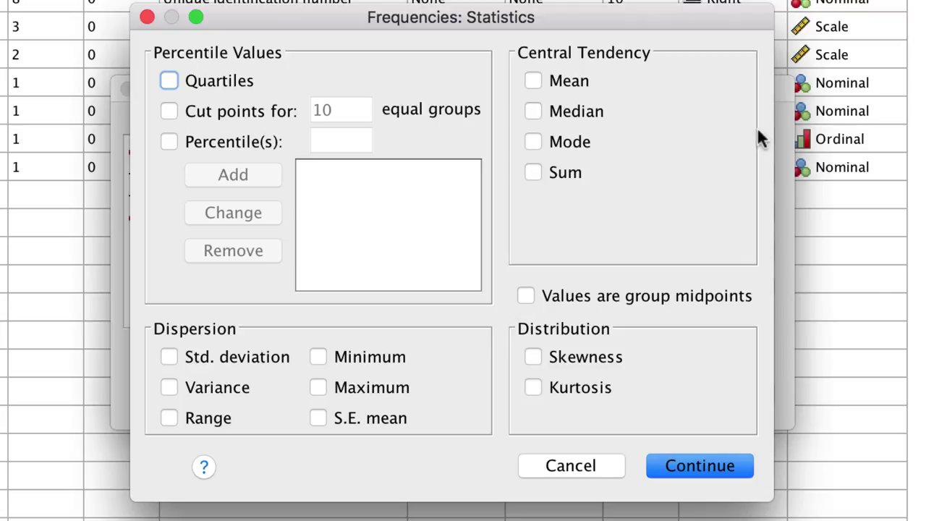
left_click(567, 148)
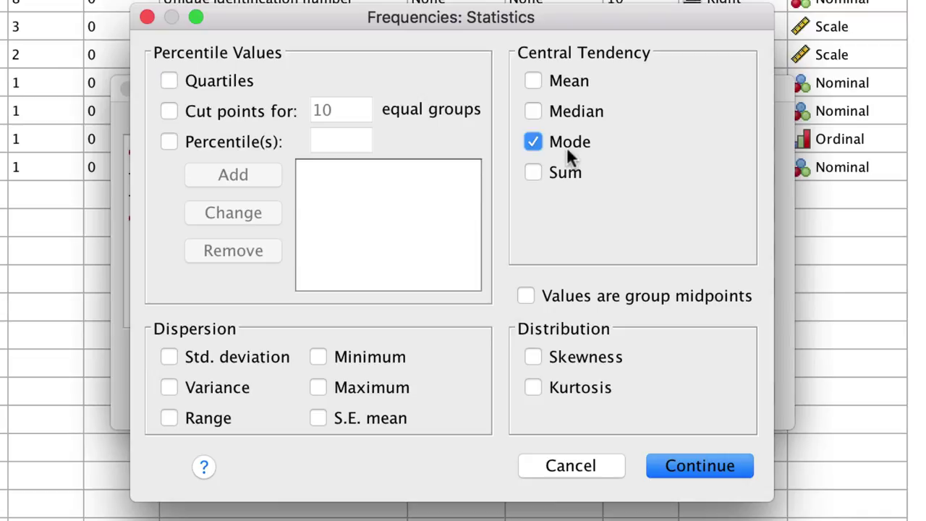
left_click(591, 117)
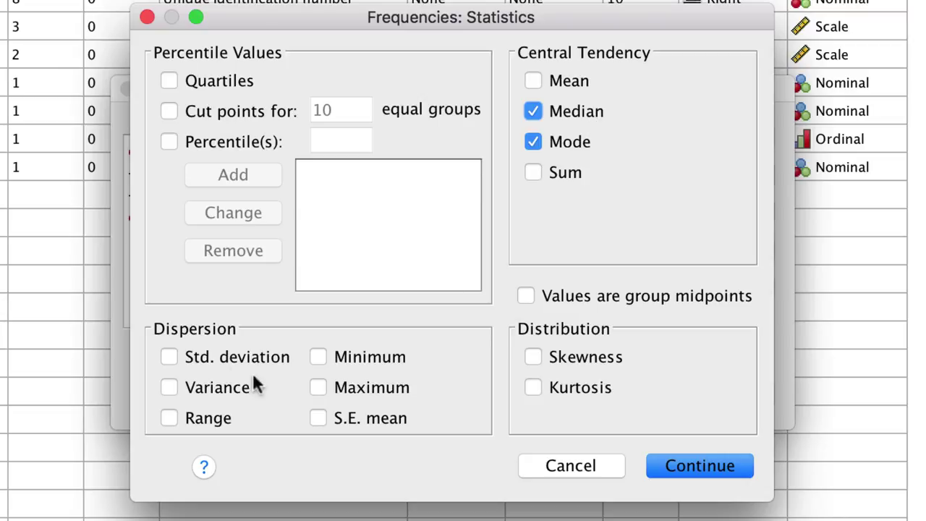
left_click(217, 424)
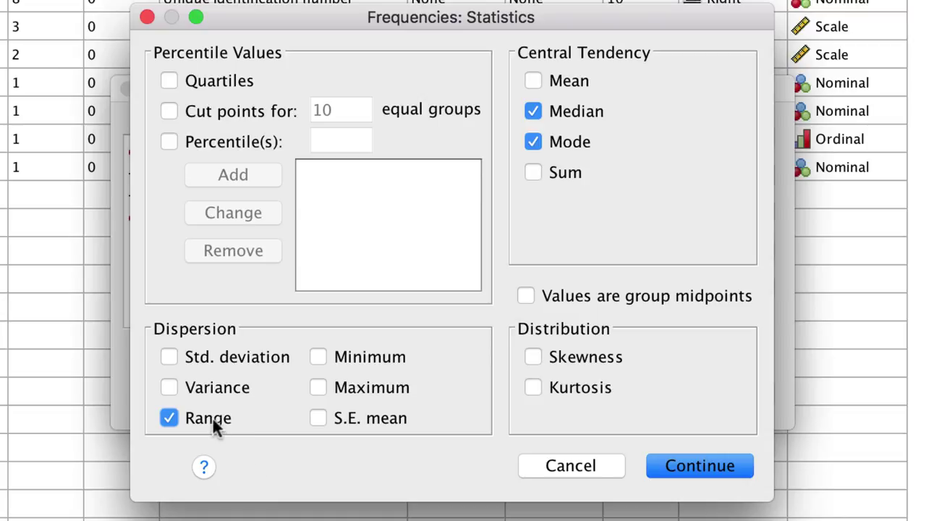
left_click(216, 425)
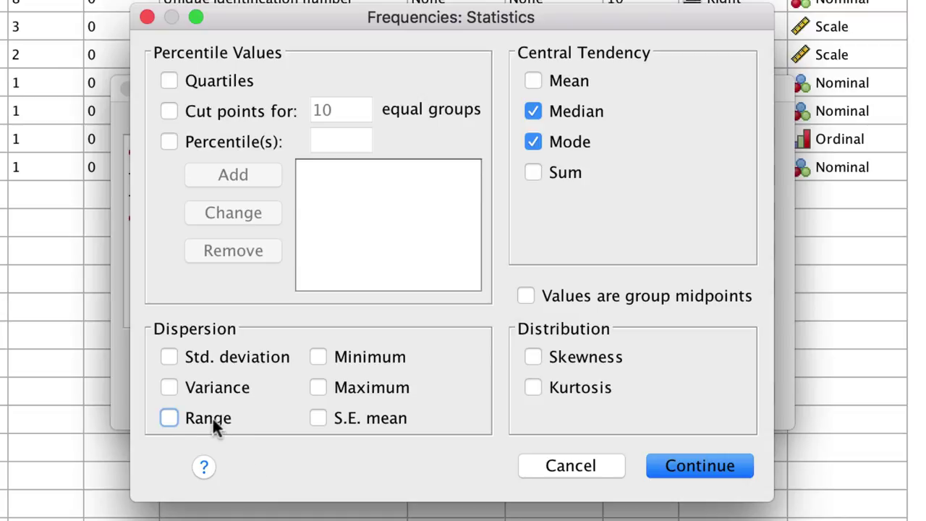
left_click(667, 460)
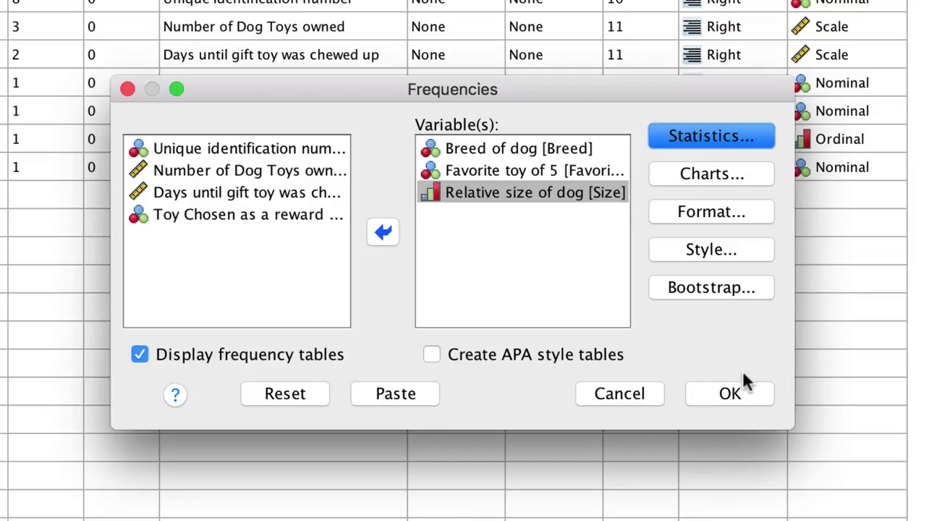
- Run Frequencies and inspect the Statistics table: medians 2.00, 3.00, 2.00; modes 2, 5, 2
left_click(745, 395)
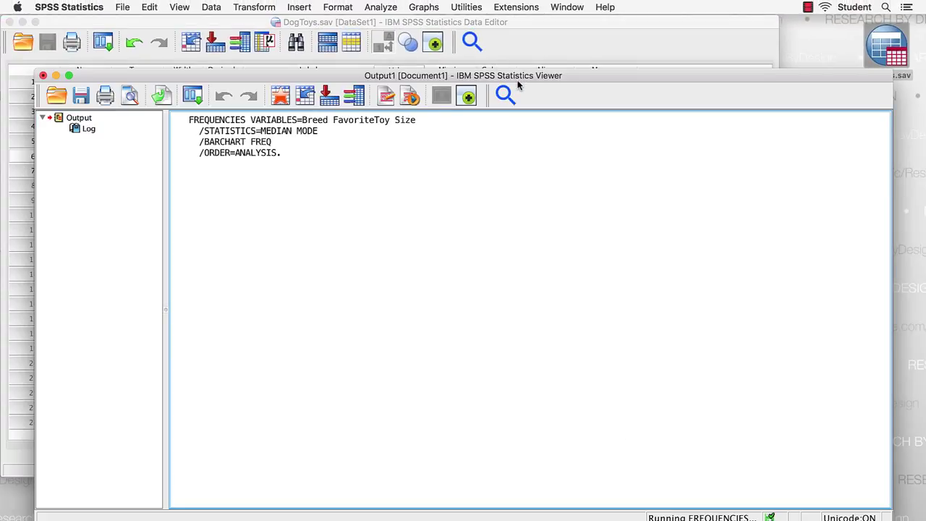
left_click_drag(516, 74, 489, 29)
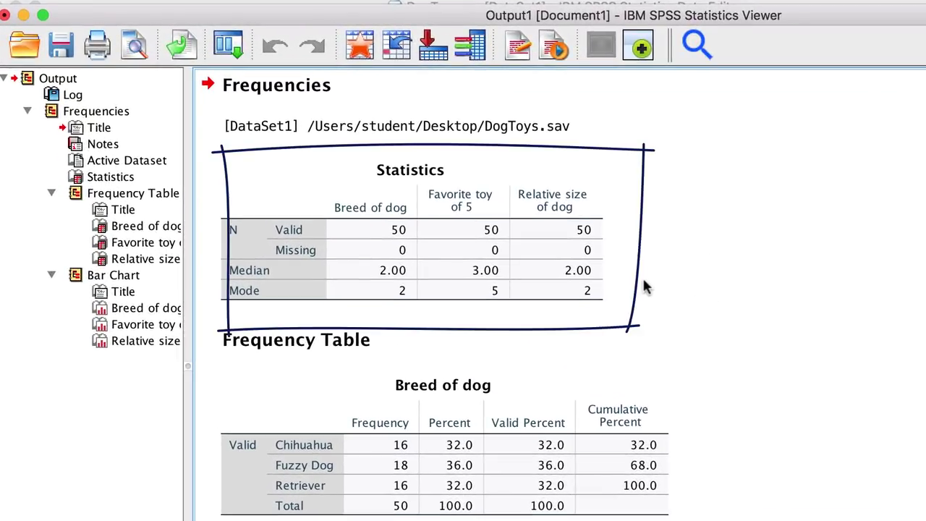
left_click(608, 286)
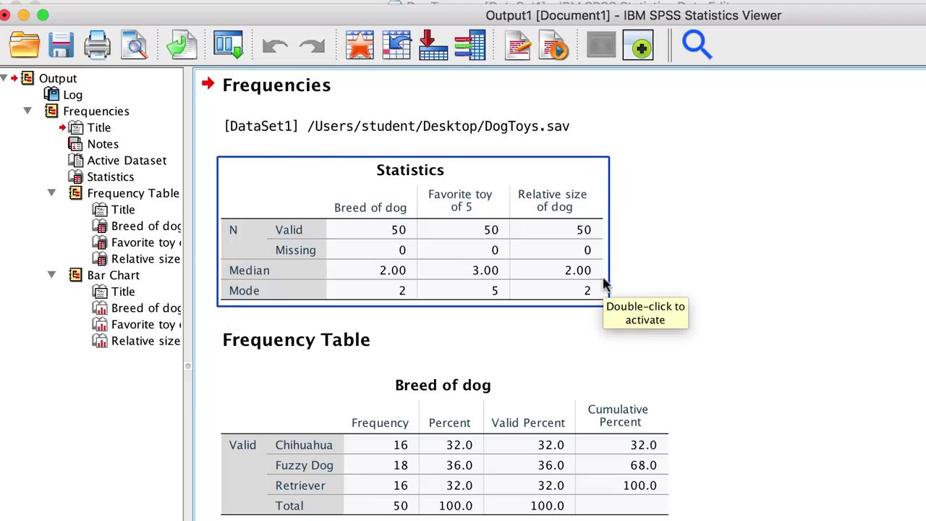
left_click(620, 290)
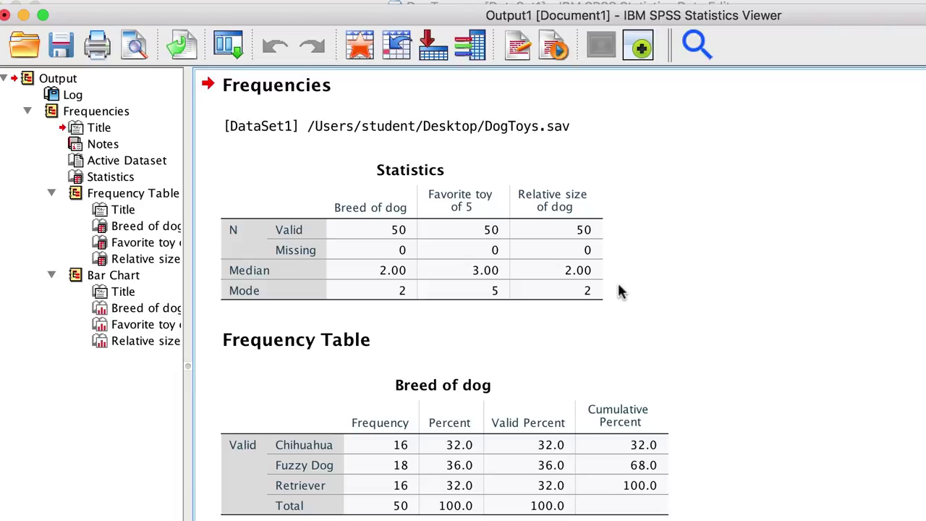
scroll(620, 291, "down", 6)
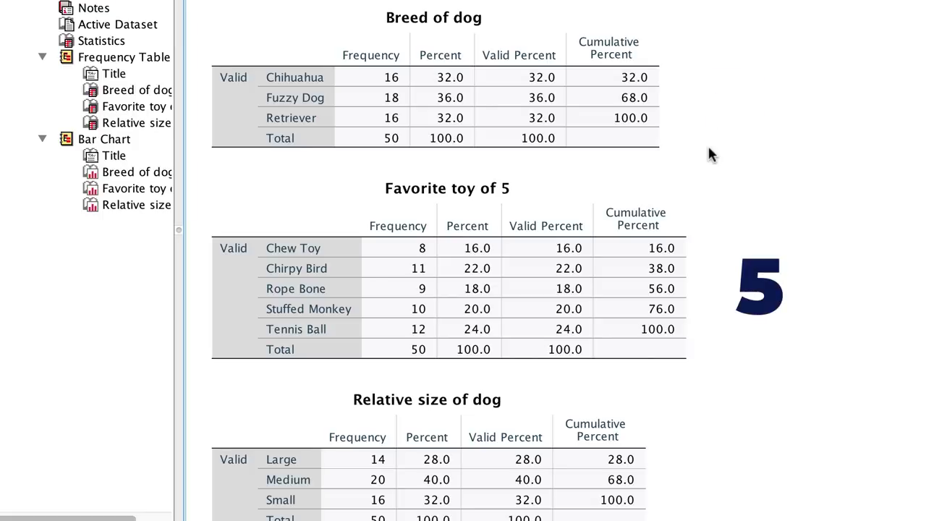
scroll(704, 149, "down", 1)
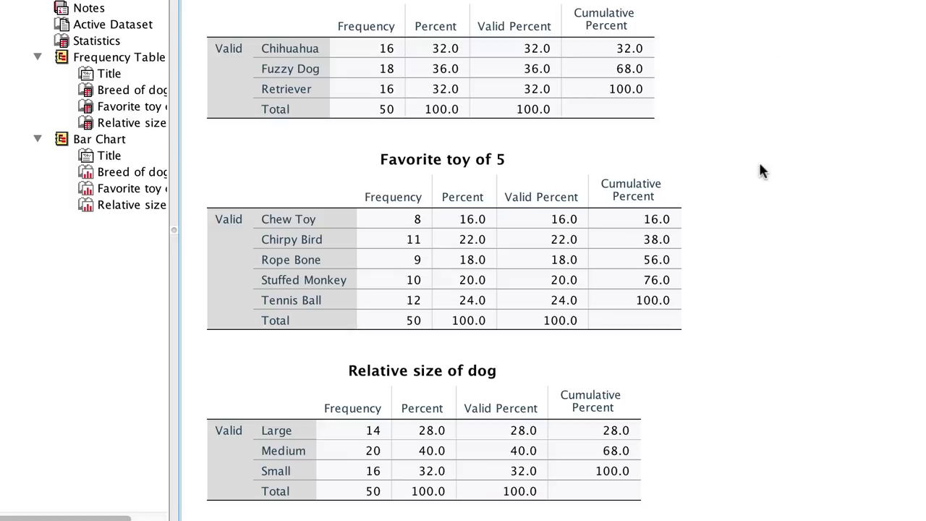
scroll(760, 165, "down", 10)
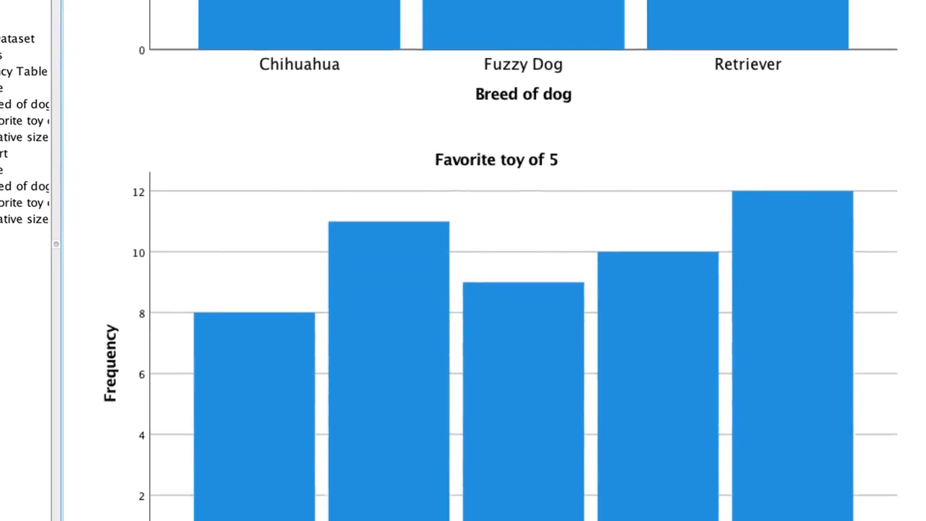
- Open the Favorite toy of 5 chart in Chart Editor beside Properties and select all bars
scroll(507, 289, "down", 4)
scroll(477, 289, "down", 2)
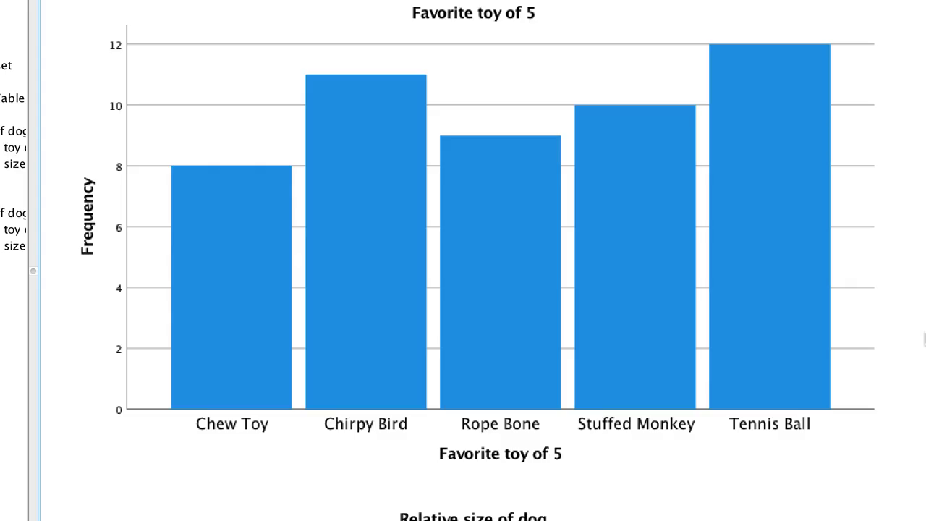
double_click(477, 248)
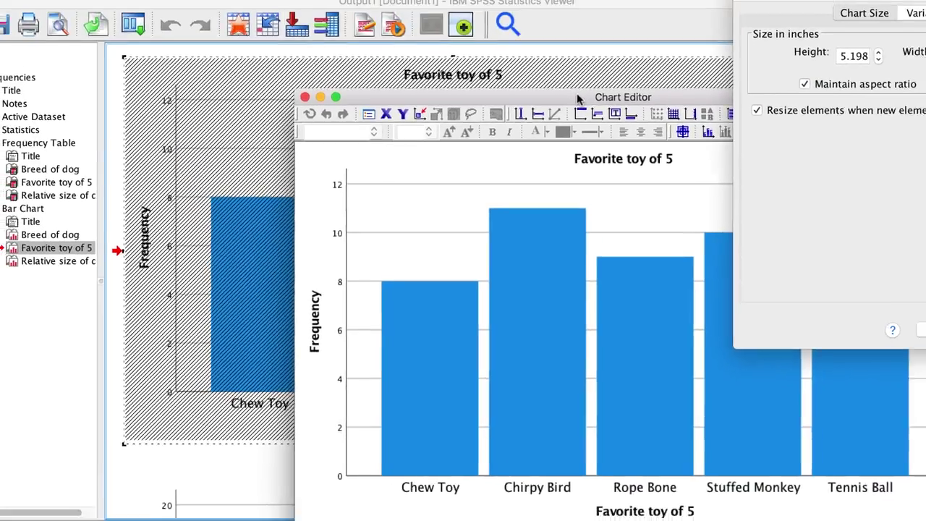
left_click_drag(579, 97, 258, 11)
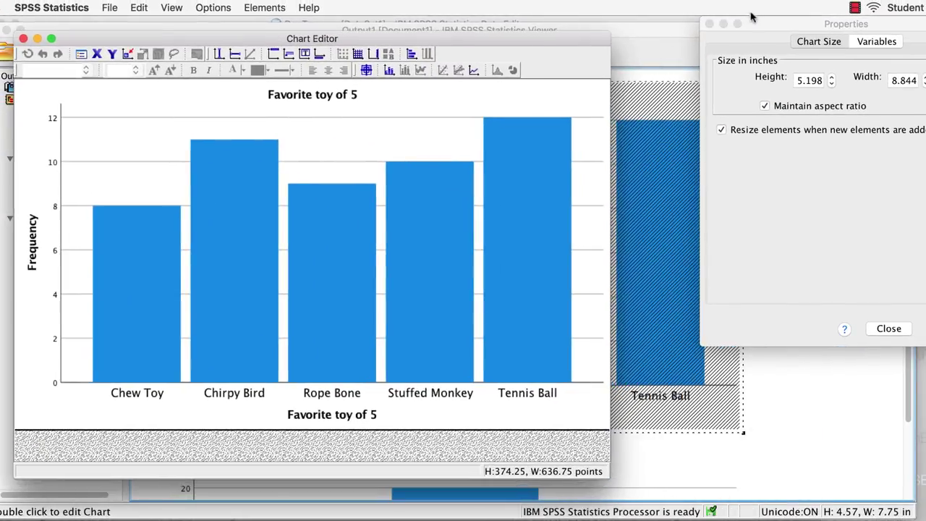
left_click_drag(751, 15, 670, 112)
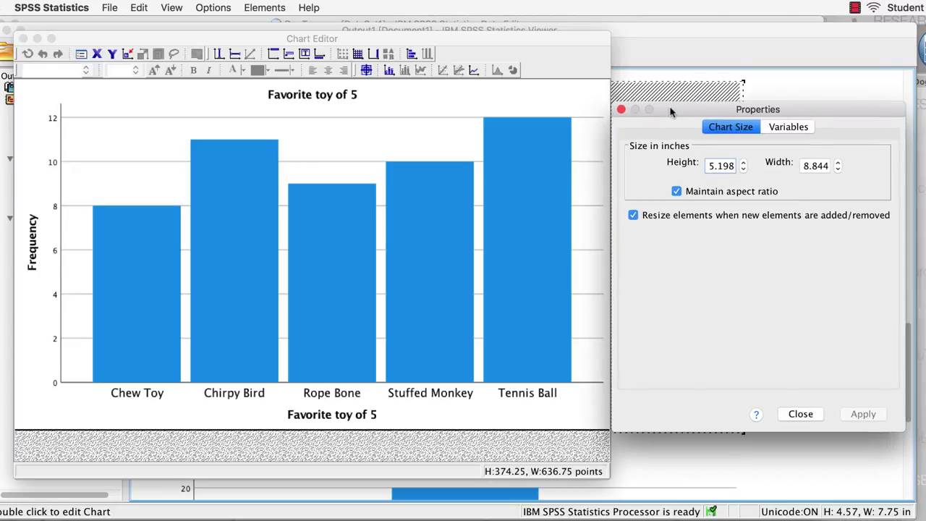
left_click(358, 307)
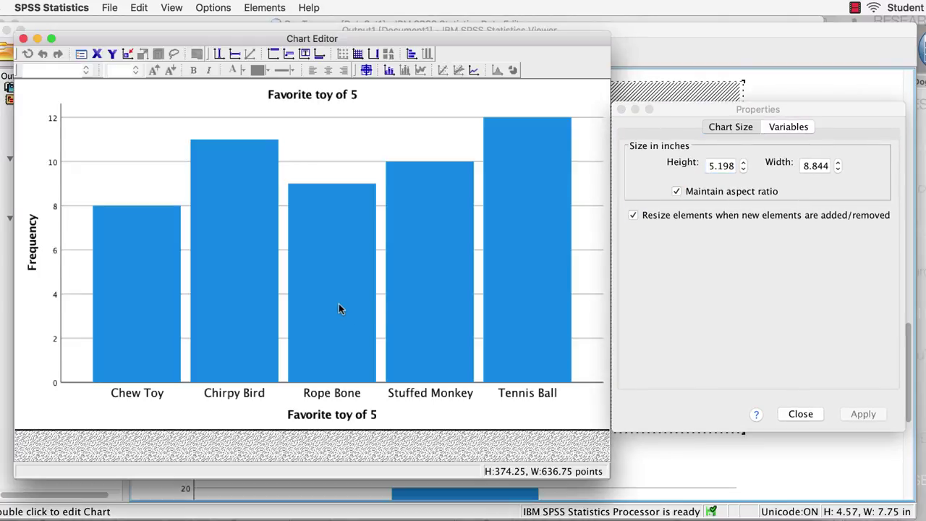
left_click(339, 304)
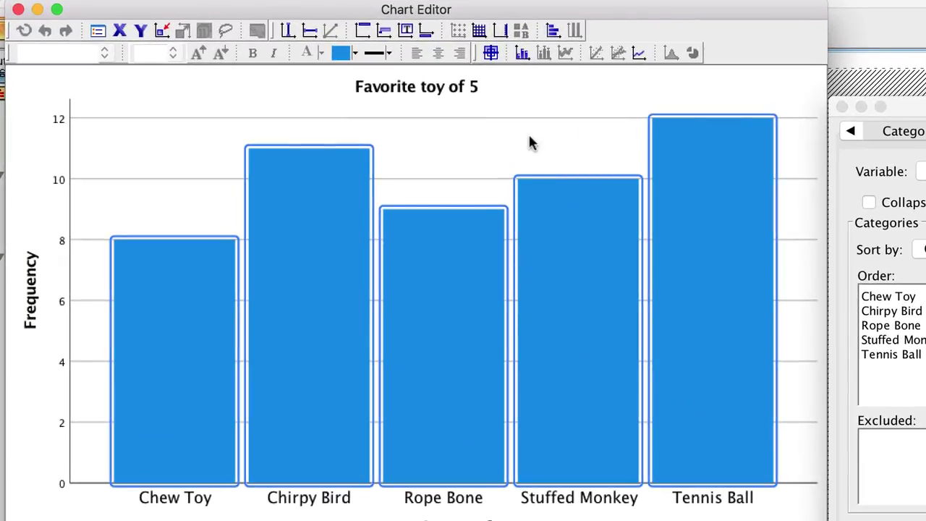
- Replace the bars' count labels with percent labels such as 18.00%, 20.00%, 24.00%
left_click(522, 55)
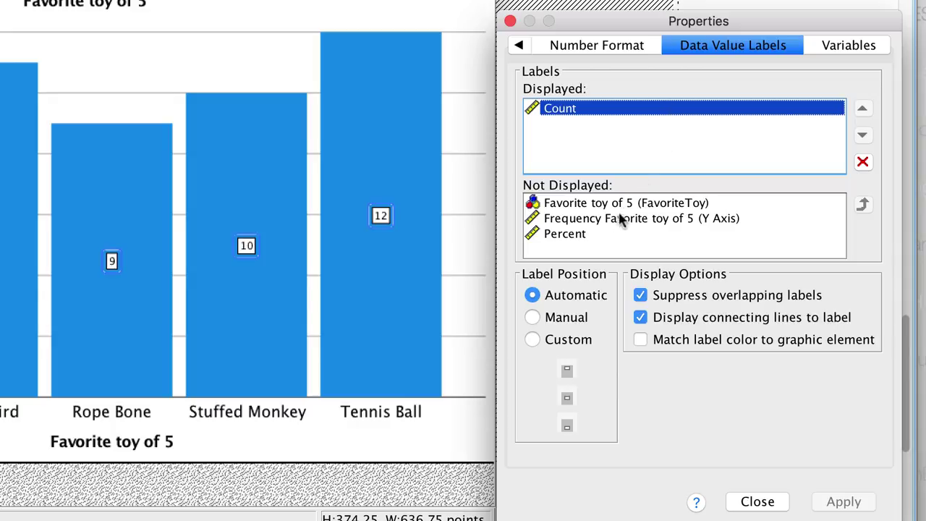
left_click(586, 236)
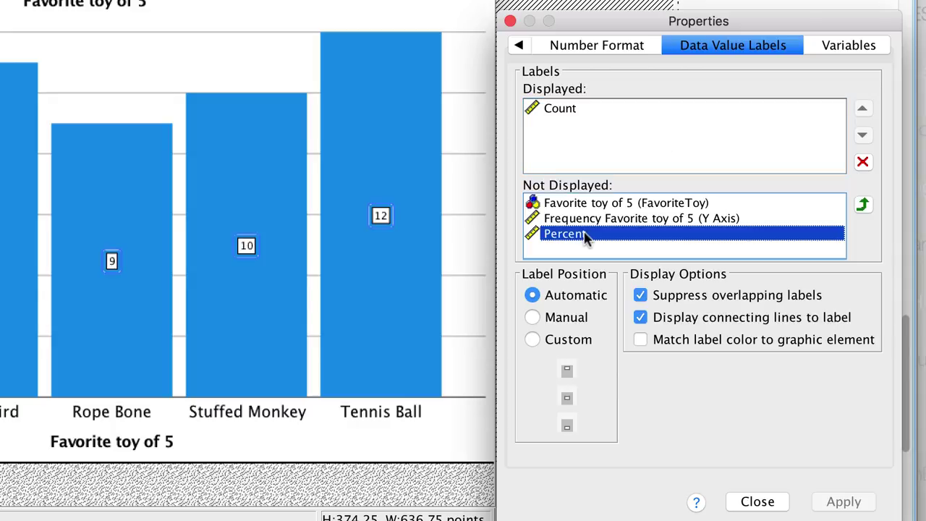
left_click(863, 206)
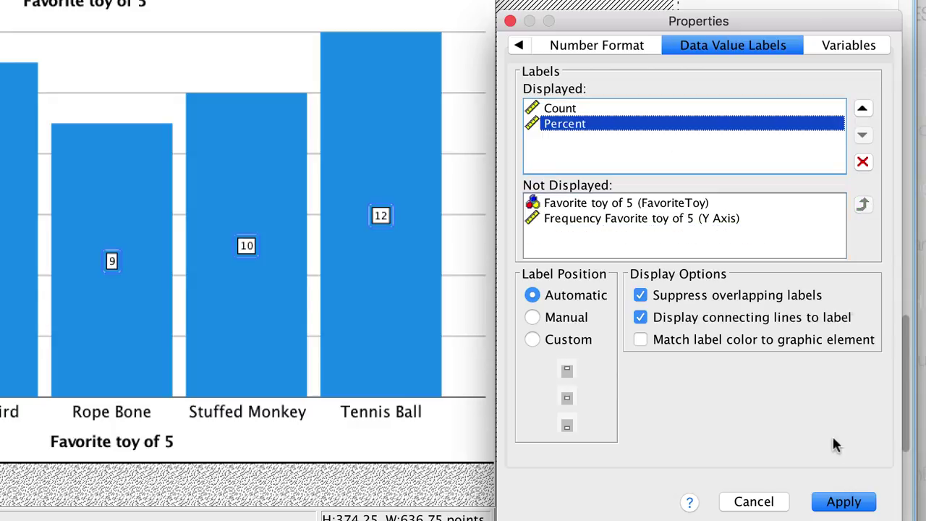
left_click(844, 502)
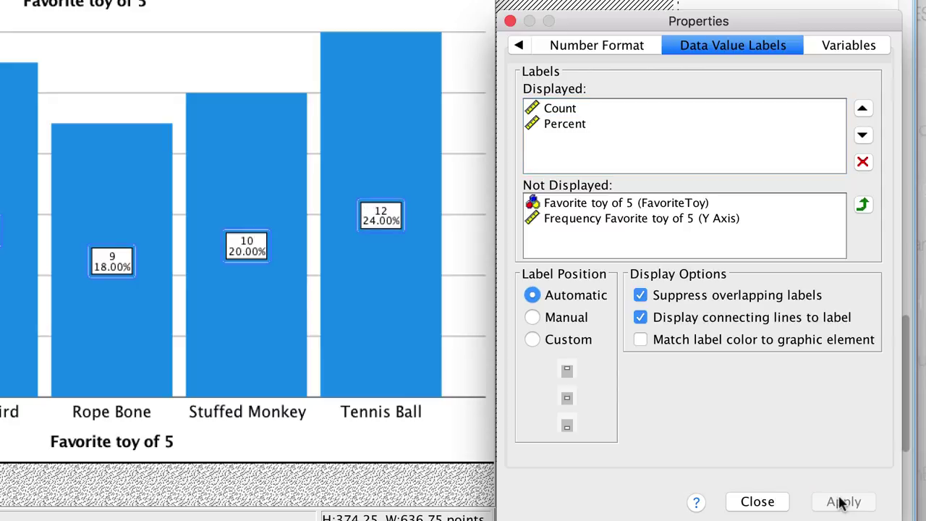
left_click(590, 108)
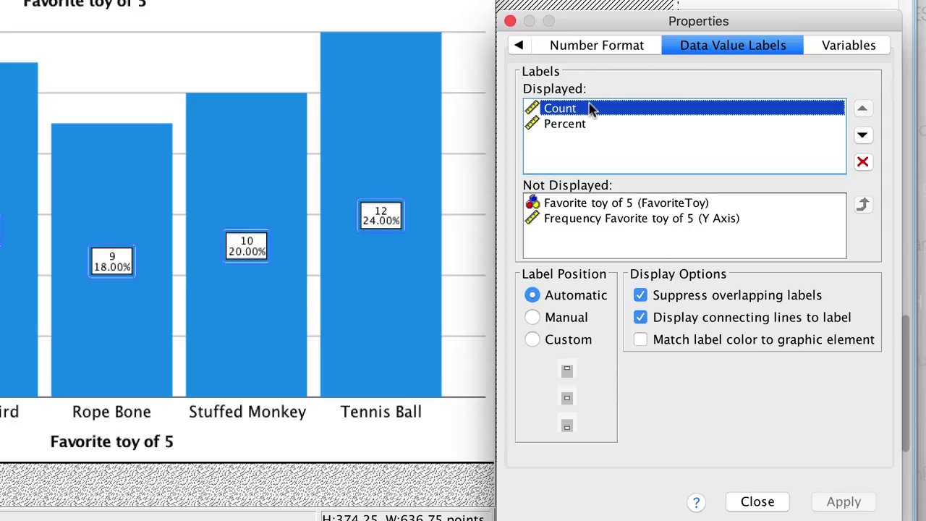
left_click(862, 161)
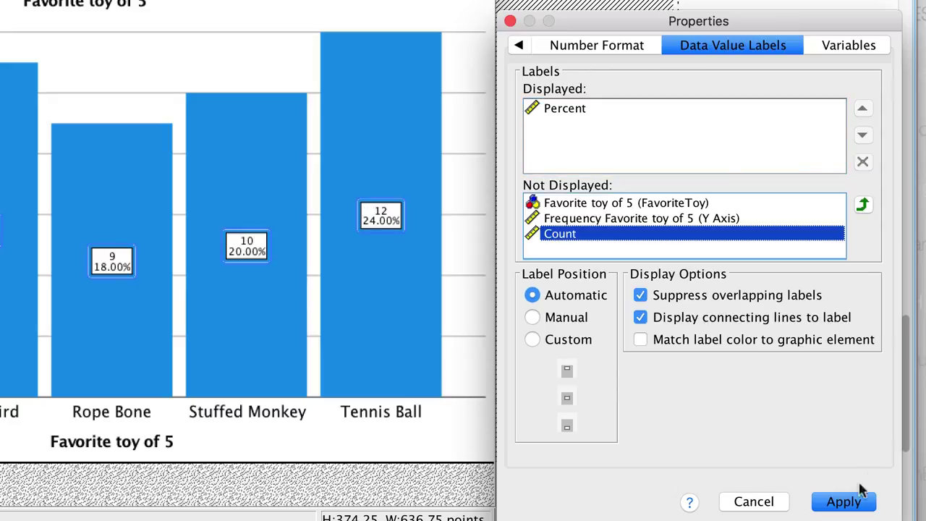
left_click(849, 506)
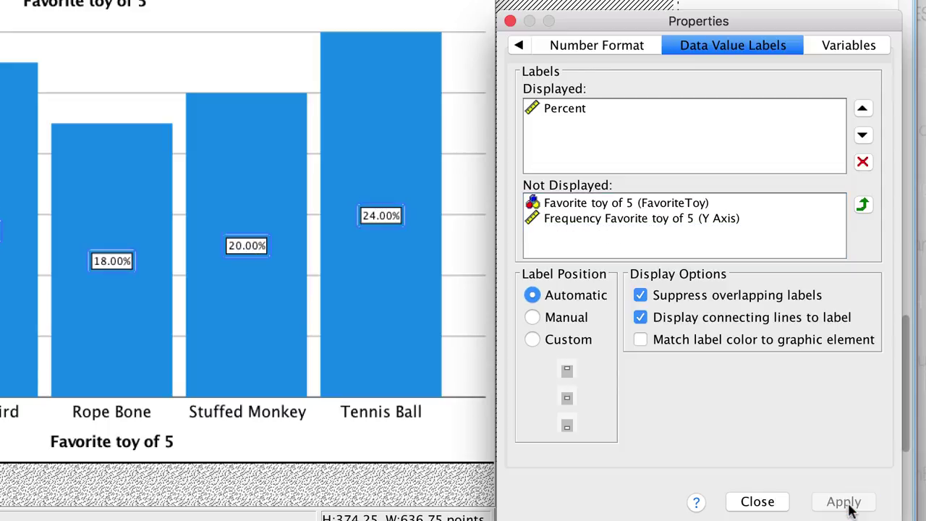
- Set the bar percentage labels' number format to 0 decimal places and apply it
left_click(627, 51)
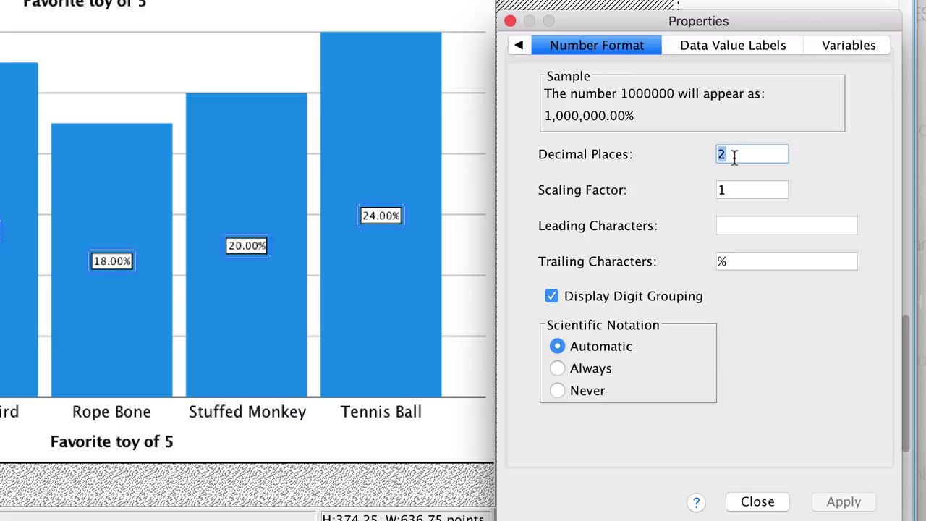
key("BackSpace")
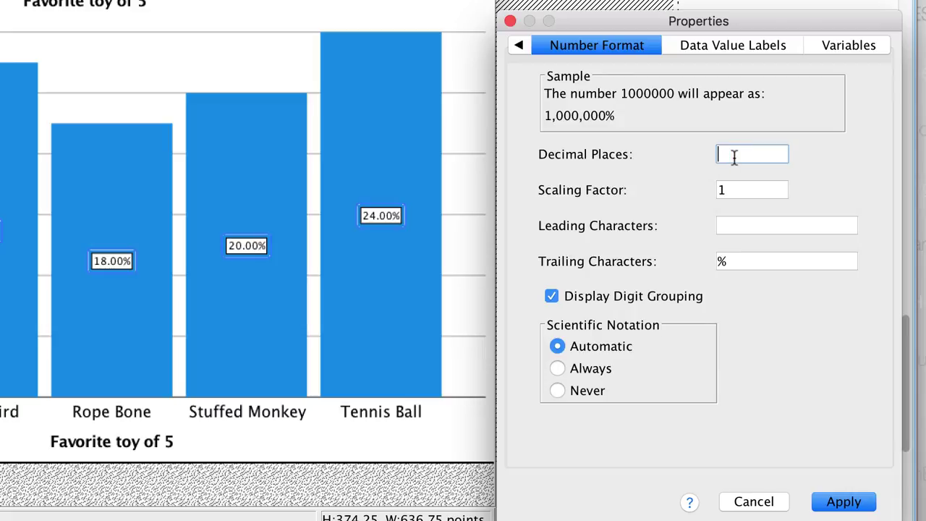
type("0")
left_click(837, 499)
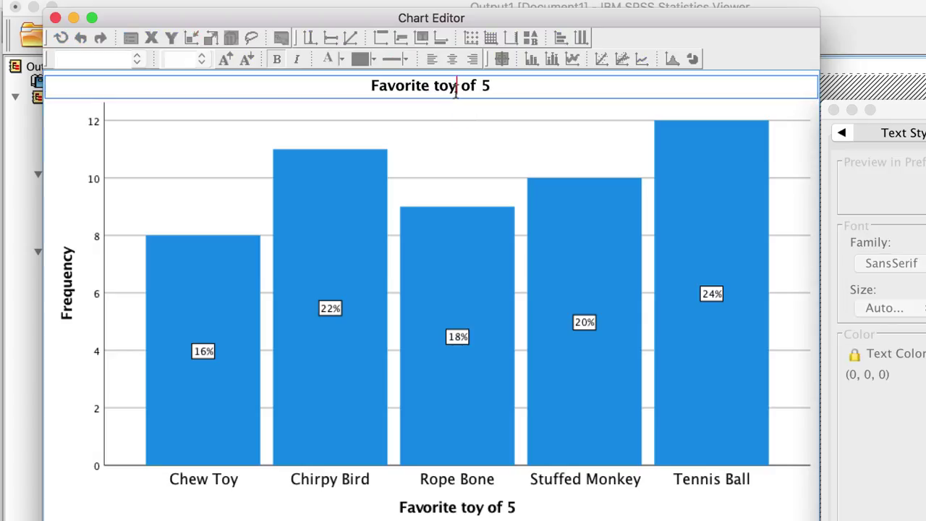
- Delete the chart title and the 'Favorite toy of 5' x-axis title
triple_click(456, 87)
key("BackSpace")
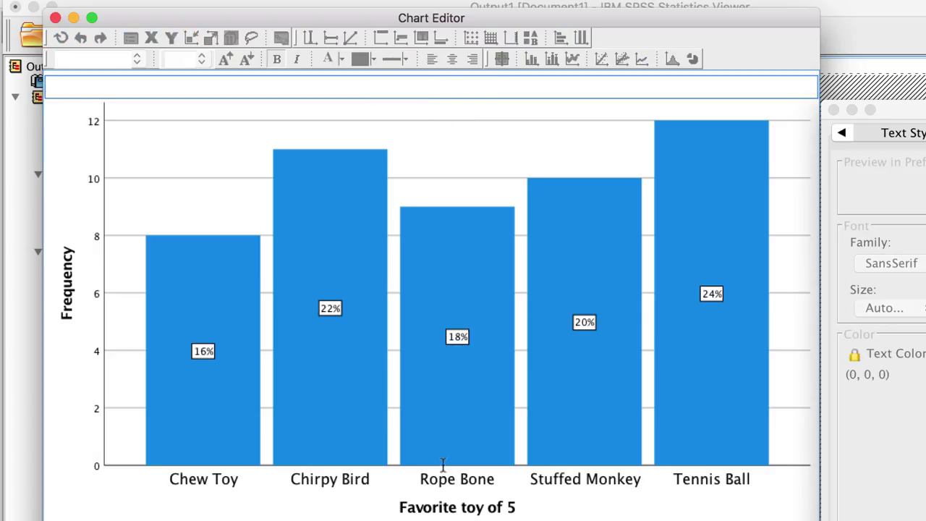
left_click(453, 509)
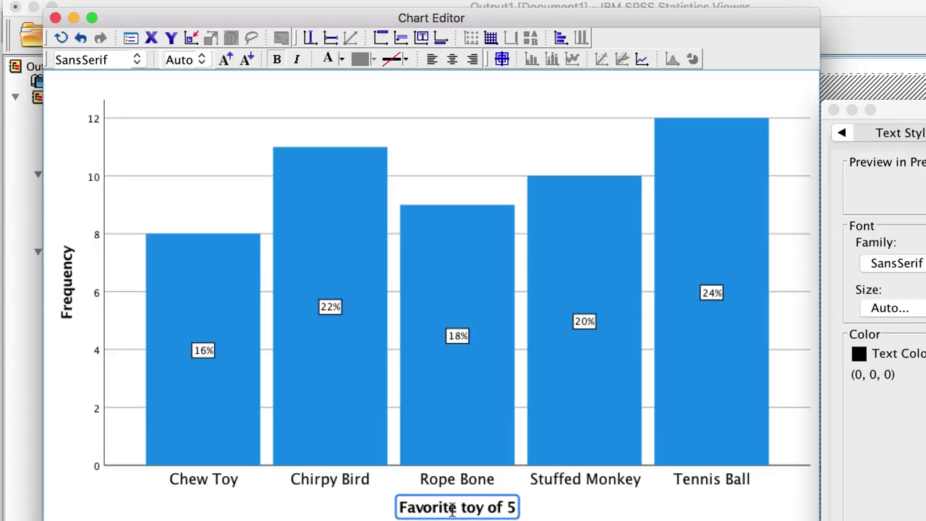
left_click(453, 509)
triple_click(453, 509)
key("BackSpace")
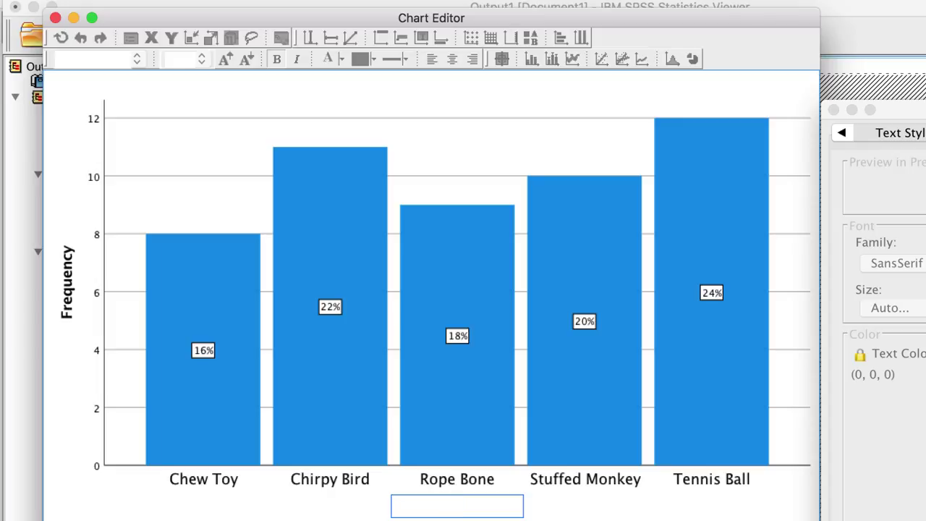
left_click(576, 504)
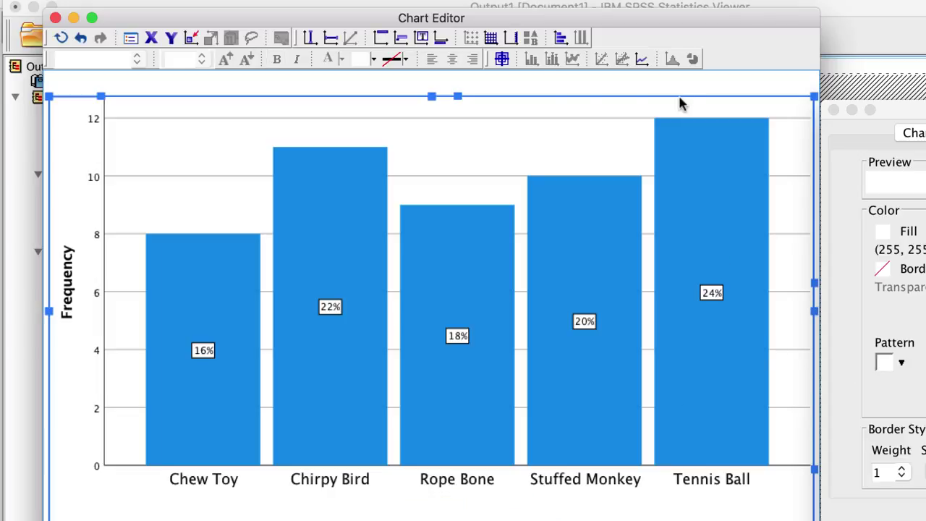
- Hide the horizontal grid lines and fill all the bars grey
left_click(491, 39)
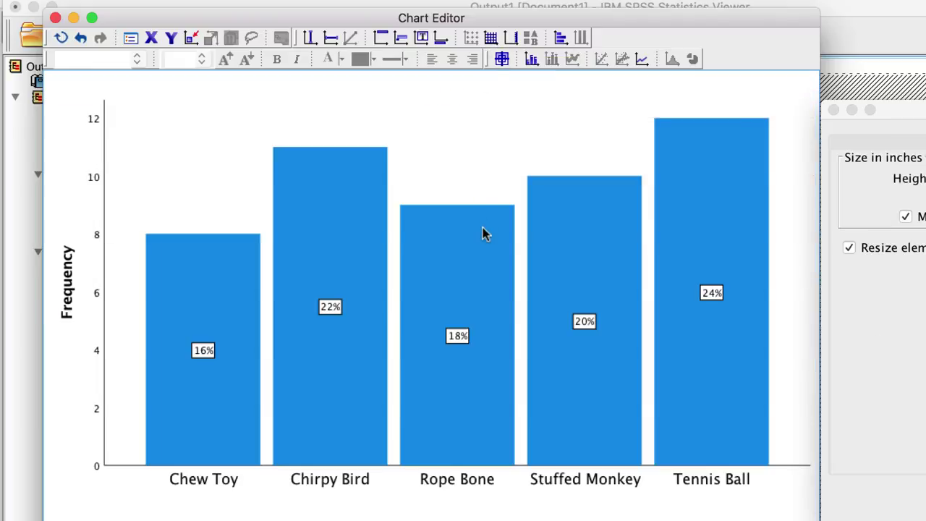
left_click(483, 233)
left_click(373, 59)
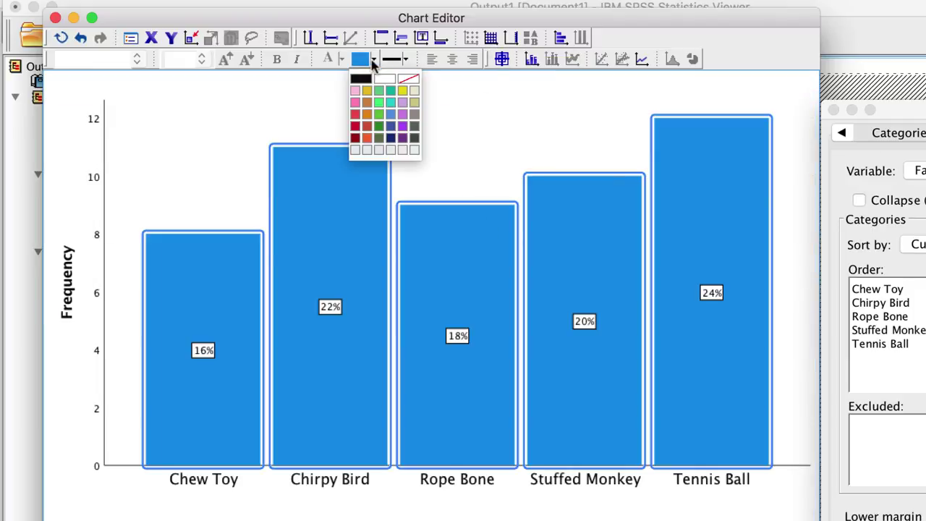
left_click(415, 117)
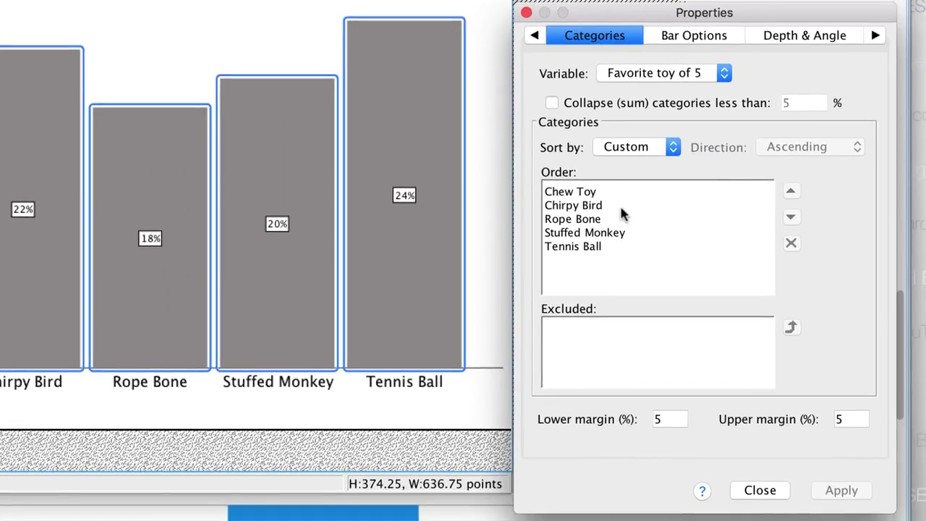
- Move Tennis Ball to the top of the category order, with Chirpy Bird second
left_click(627, 249)
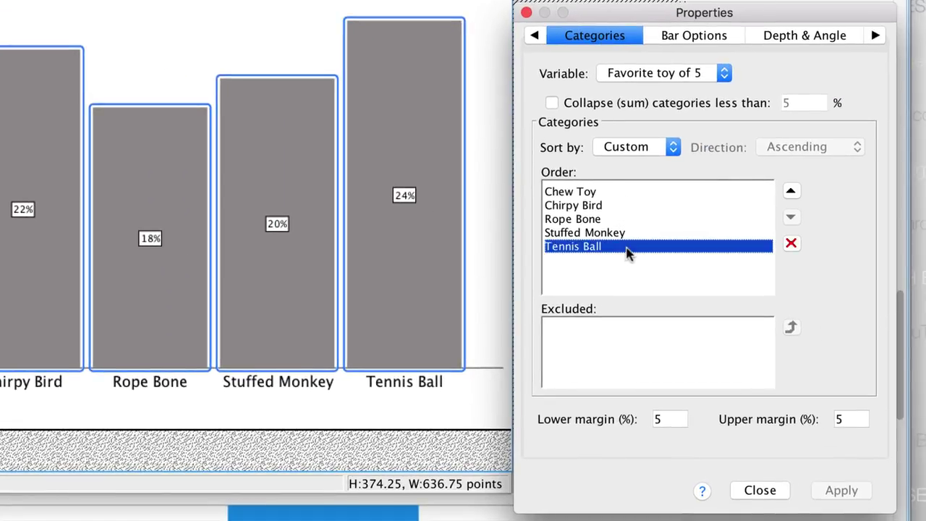
left_click(791, 193)
left_click(790, 193)
left_click(791, 193)
left_click(790, 192)
left_click(703, 220)
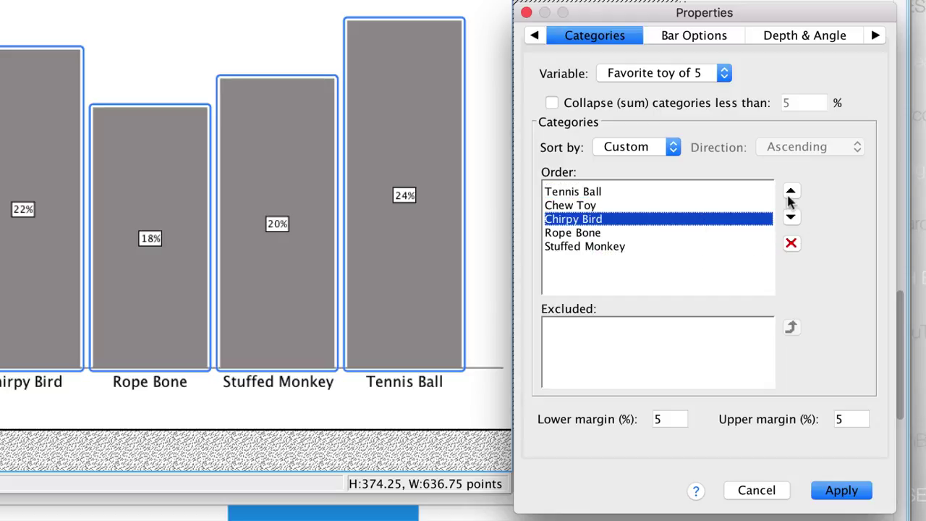
left_click(791, 192)
- Put Stuffed Monkey third and Rope Bone fourth above Chew Toy, apply, and close the Chart Editor
left_click(678, 247)
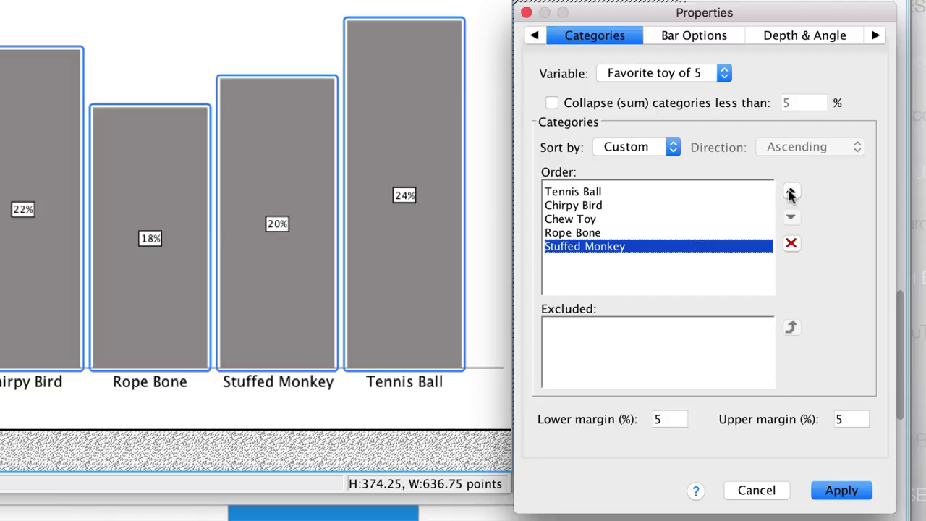
left_click(791, 192)
left_click(791, 192)
left_click(642, 247)
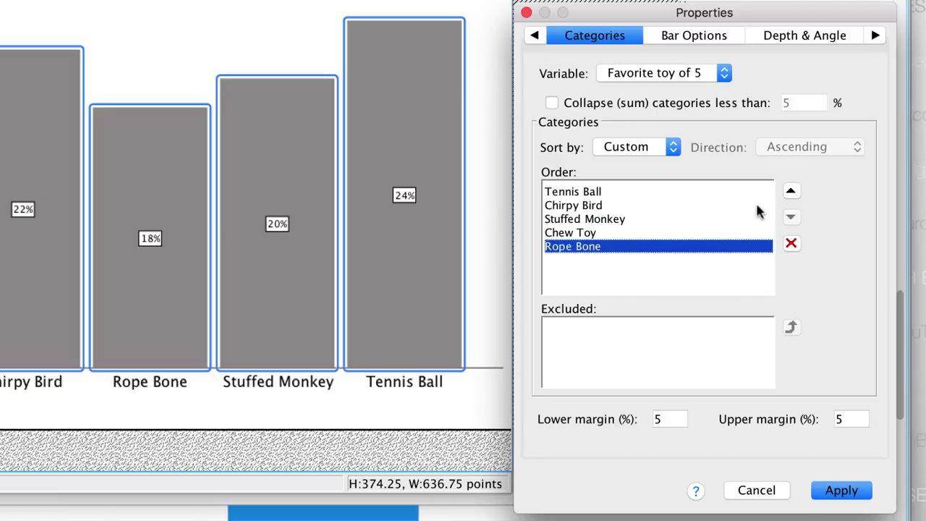
left_click(790, 192)
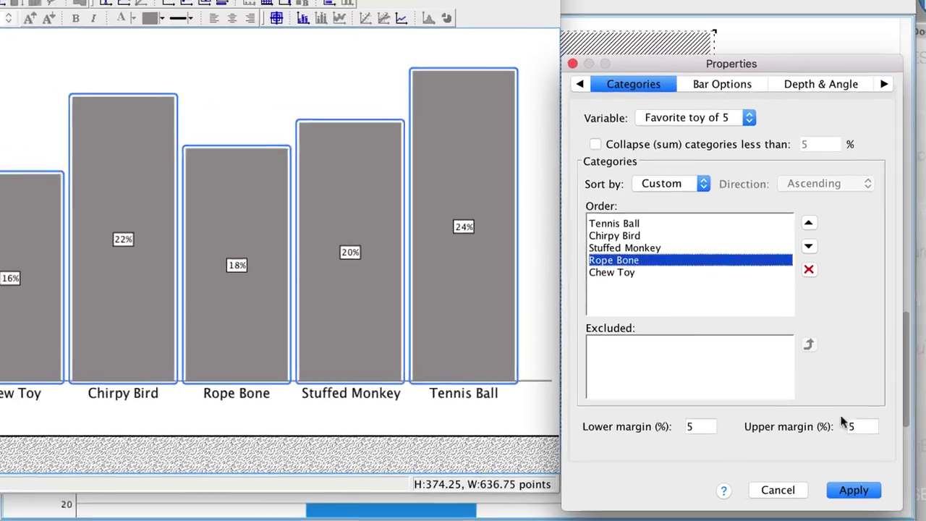
left_click(839, 491)
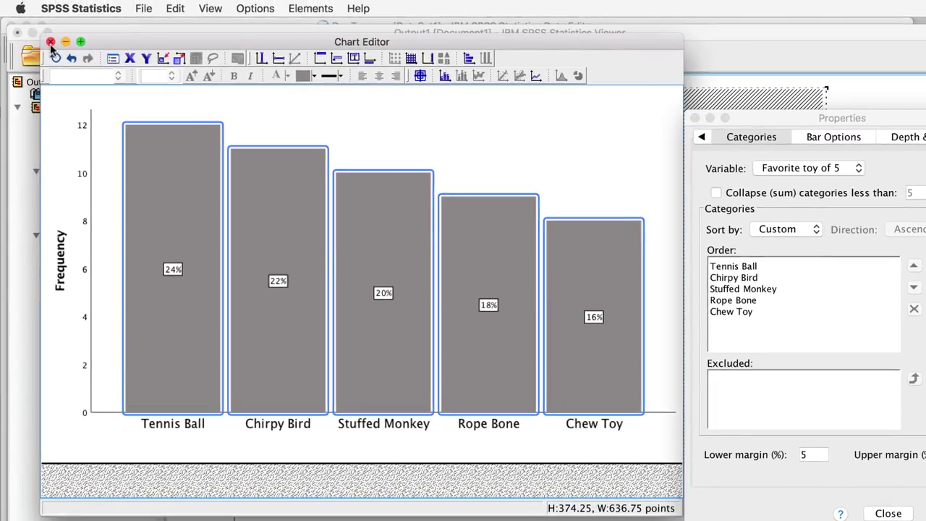
left_click(50, 42)
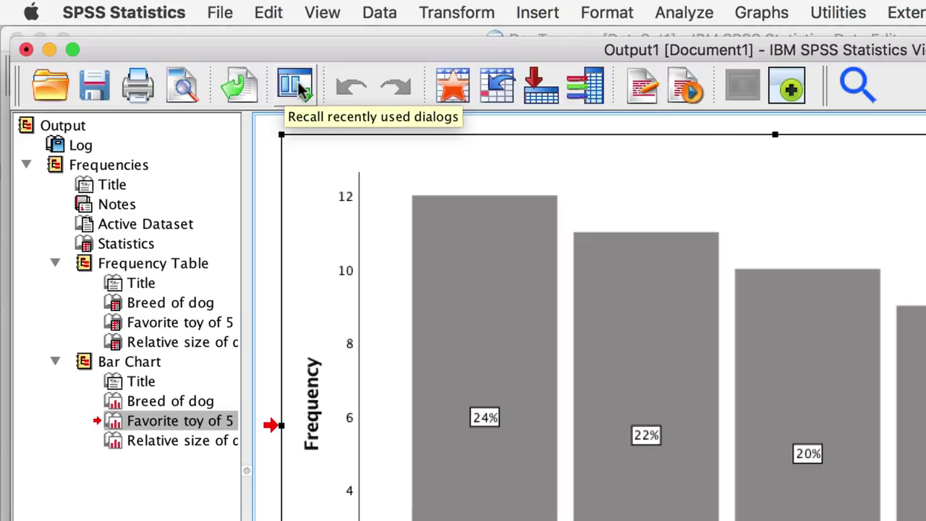
- Recall Frequencies, reset it, add Favorite toy of 5, and turn off frequency tables
left_click(301, 90)
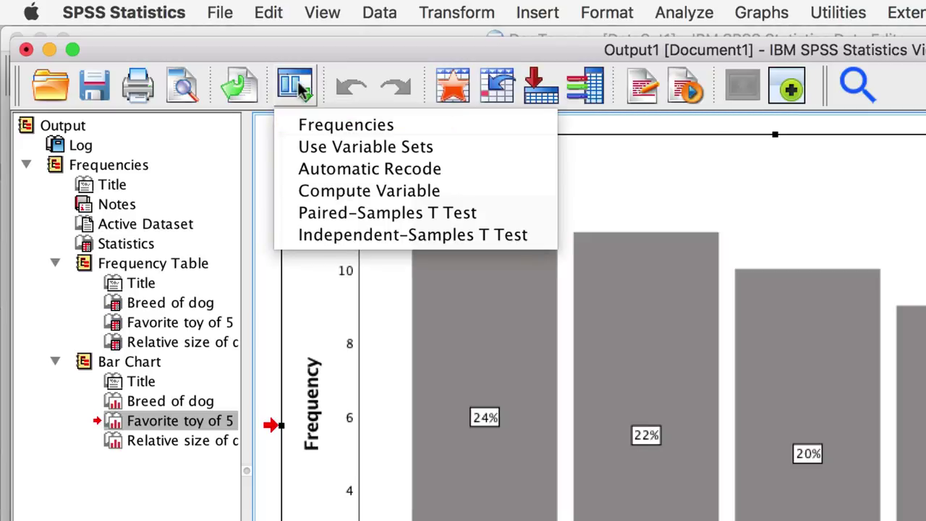
left_click(362, 127)
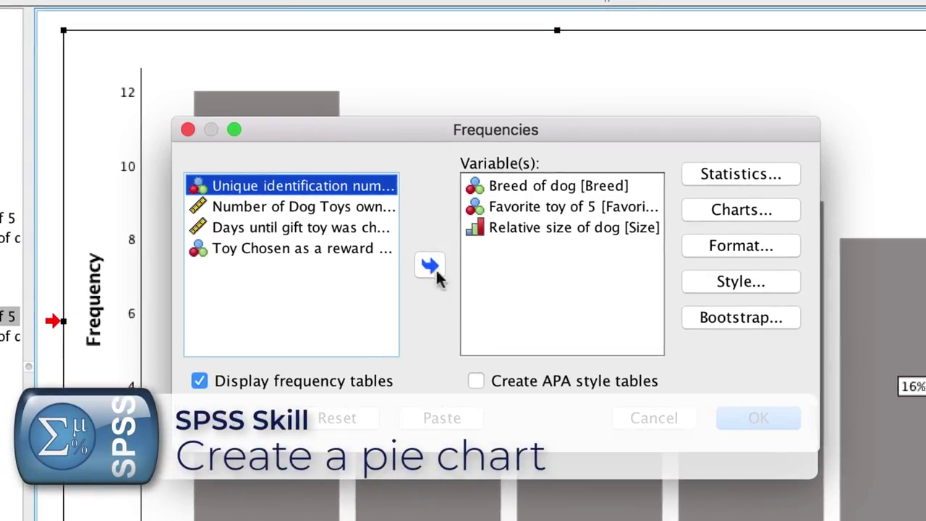
left_click(364, 422)
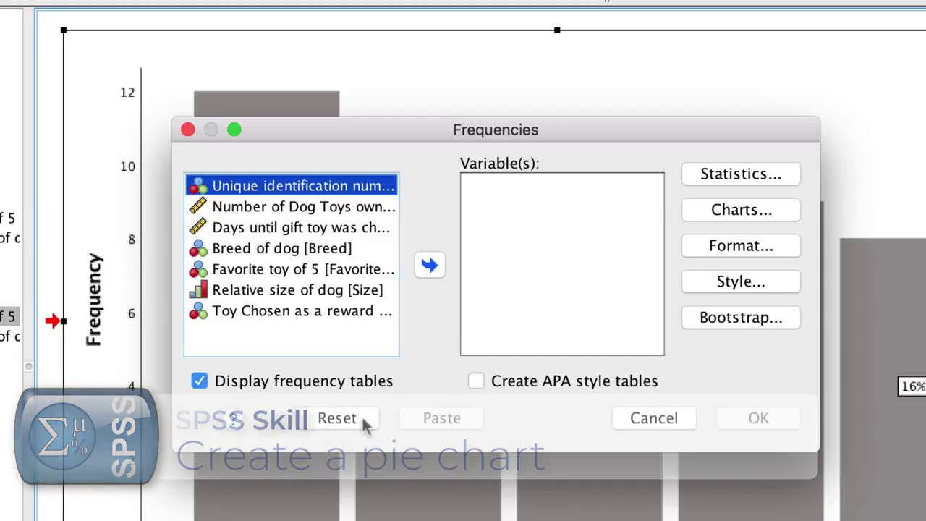
left_click_drag(275, 268, 541, 234)
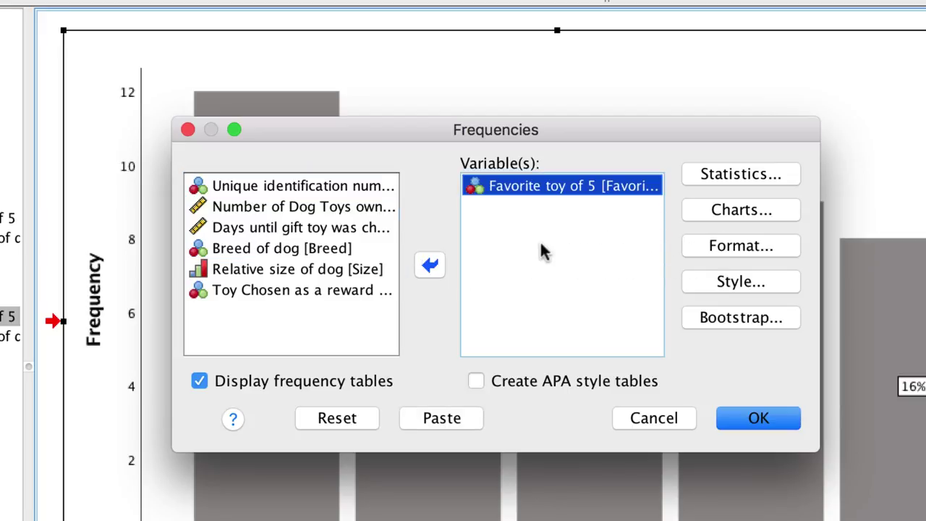
left_click(359, 381)
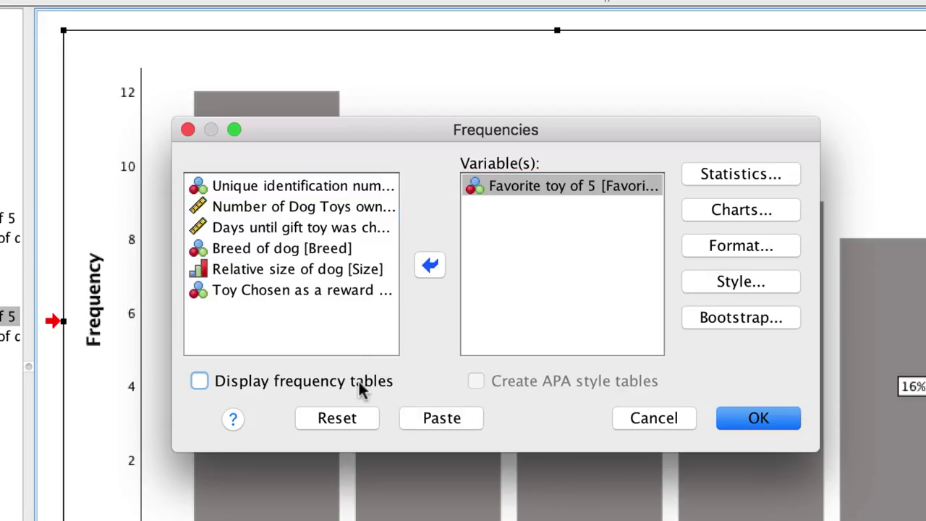
- Choose a pie chart showing percentages and run the frequencies
left_click(775, 209)
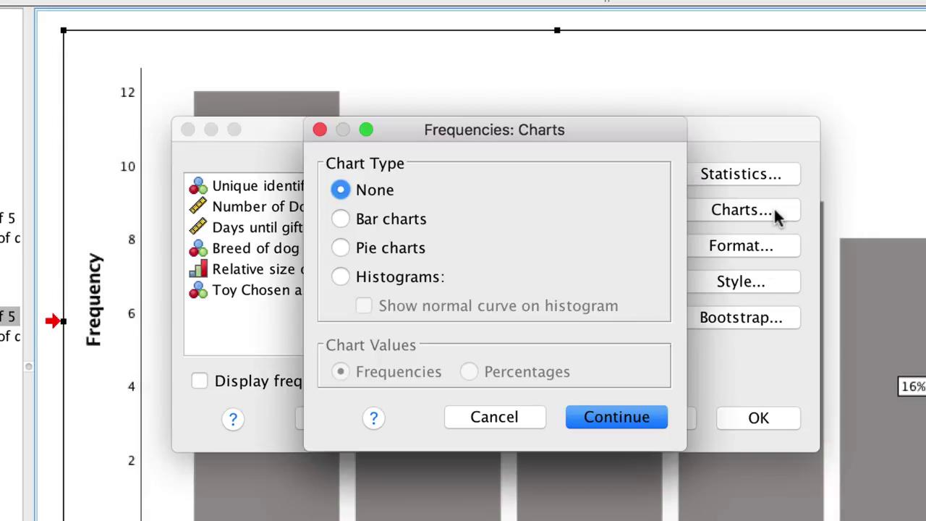
left_click(410, 250)
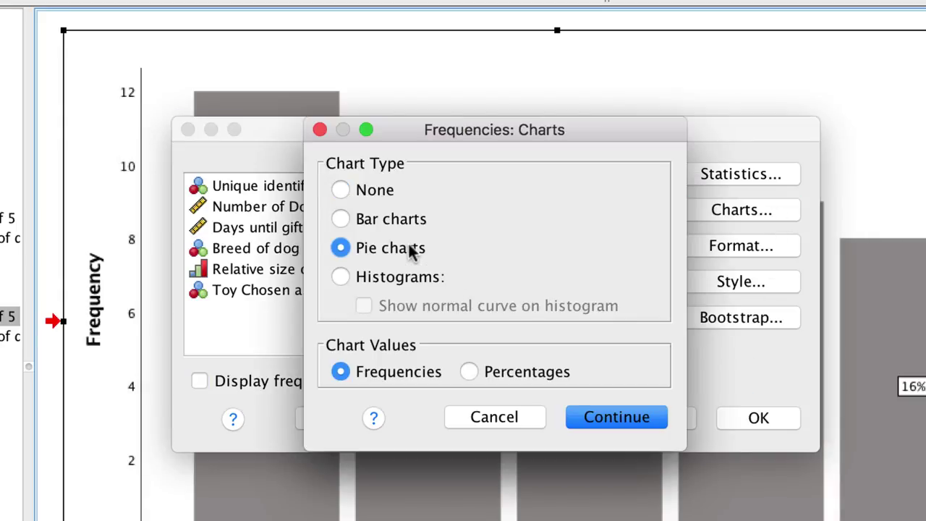
left_click(522, 370)
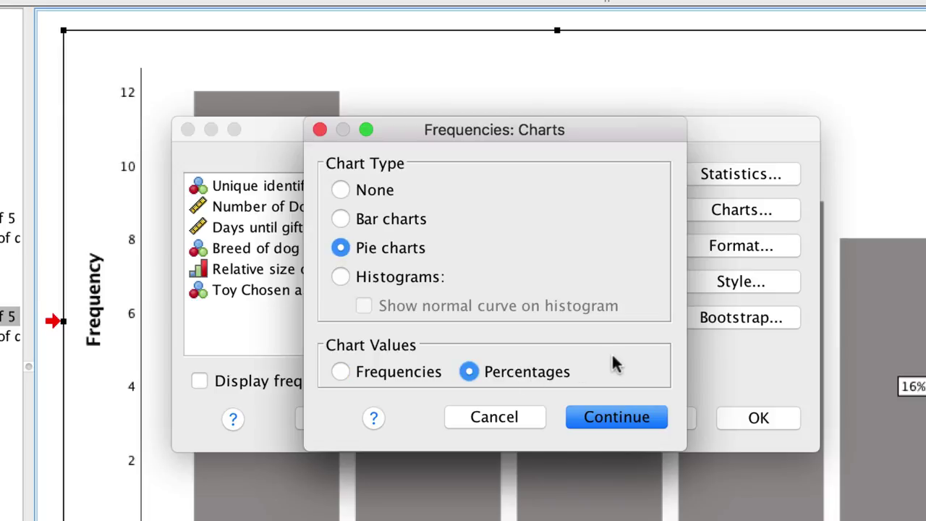
left_click(620, 416)
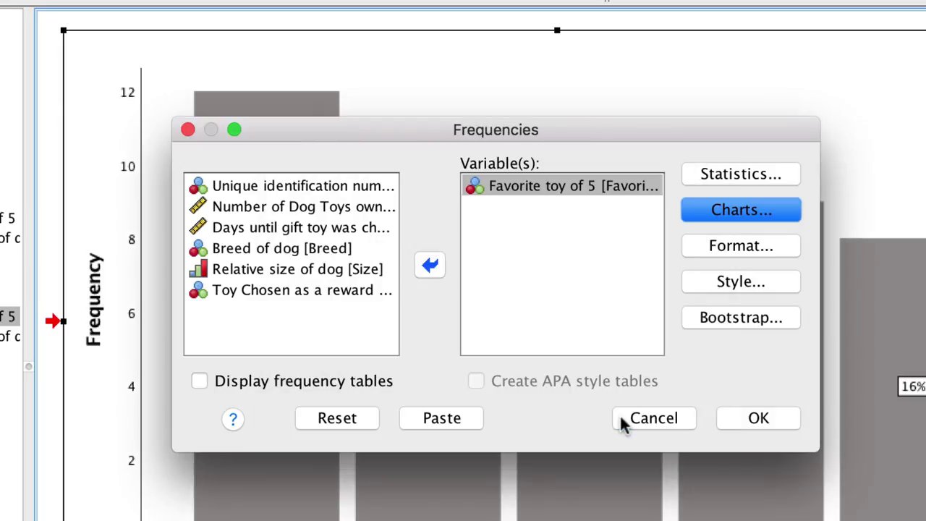
left_click(767, 419)
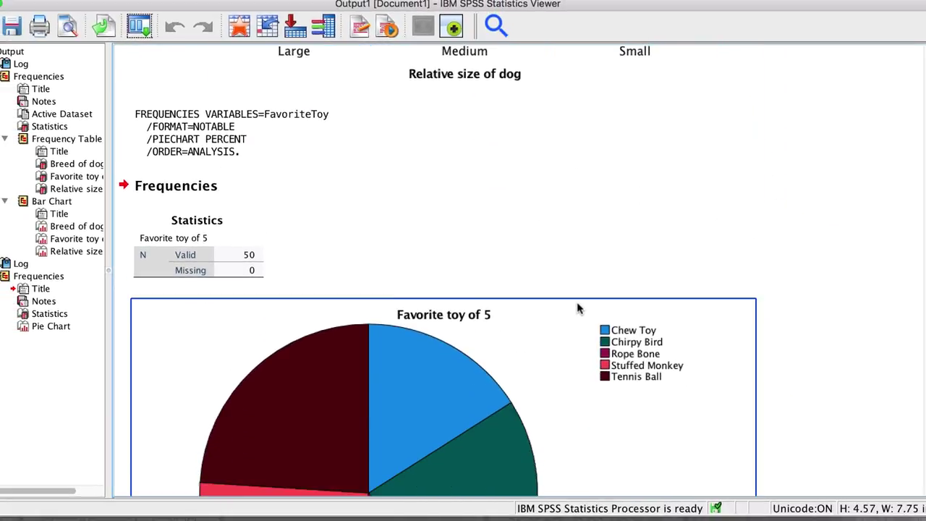
- Add percentage data labels to every slice of the Favorite toy of 5 pie chart
scroll(579, 309, "down", 2)
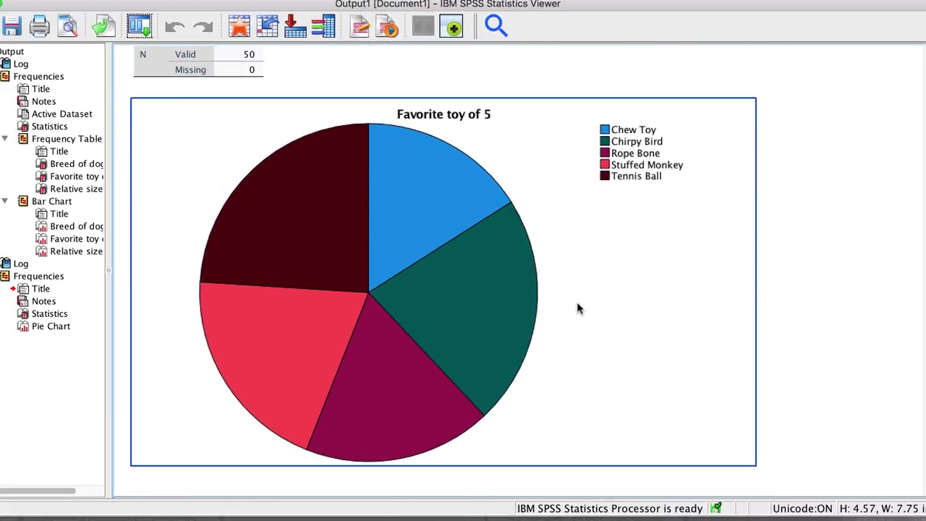
double_click(483, 311)
left_click(330, 283)
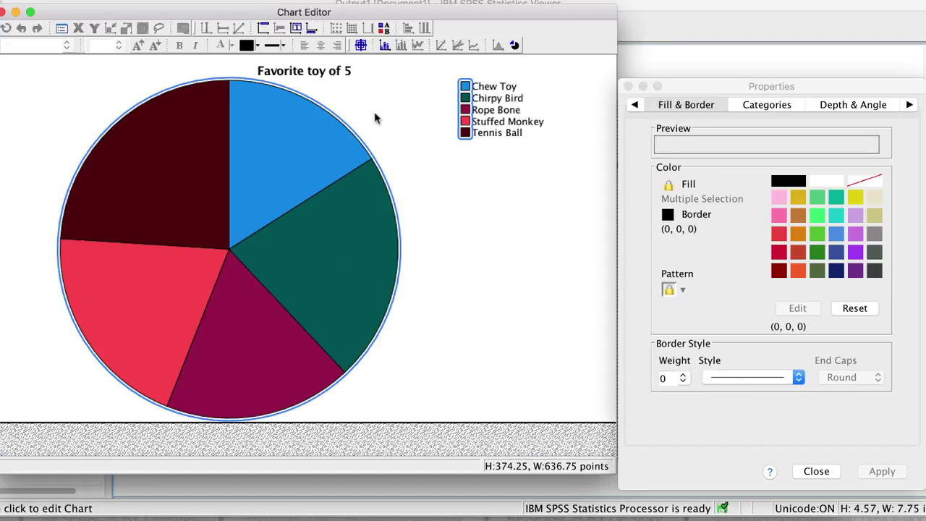
left_click(384, 46)
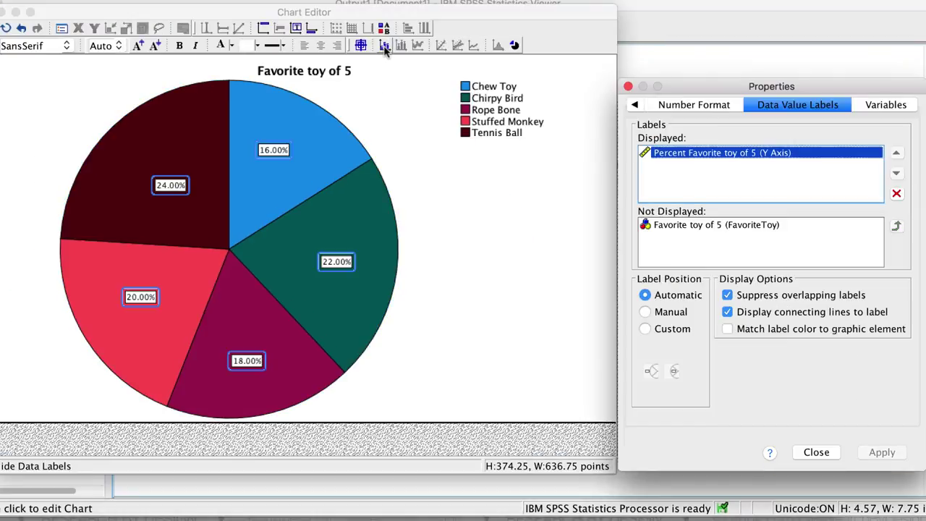
left_click(3, 12)
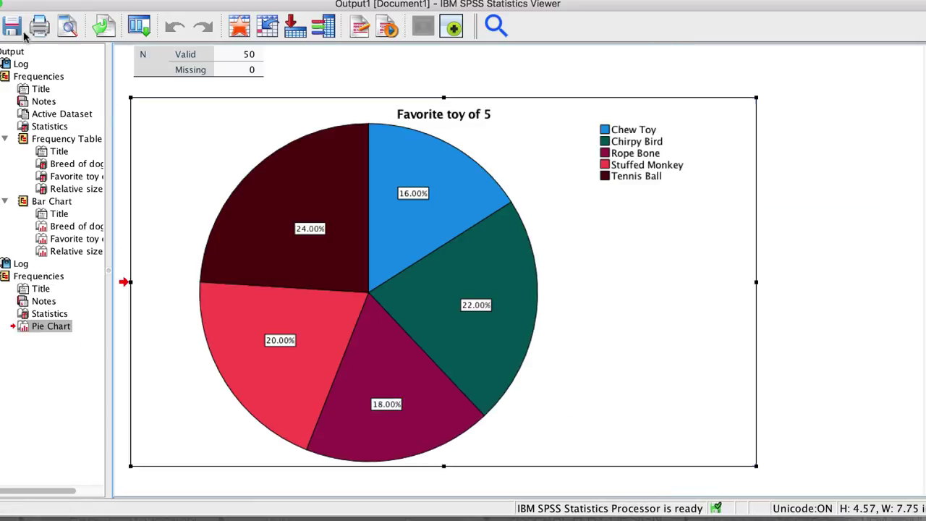
scroll(610, 345, "up", 10)
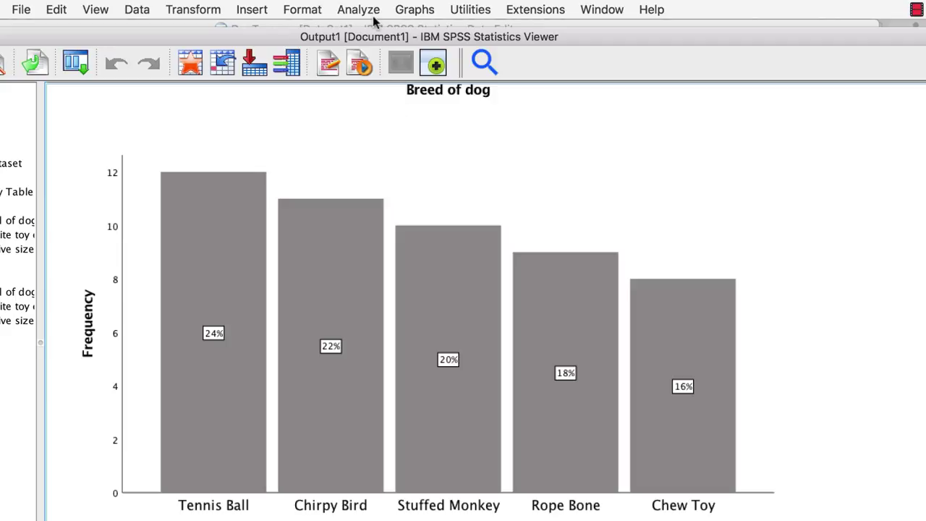
- Set up Crosstabs with Breed of dog in rows, Favorite toy of 5 in columns, and clustered bar charts
left_click(371, 11)
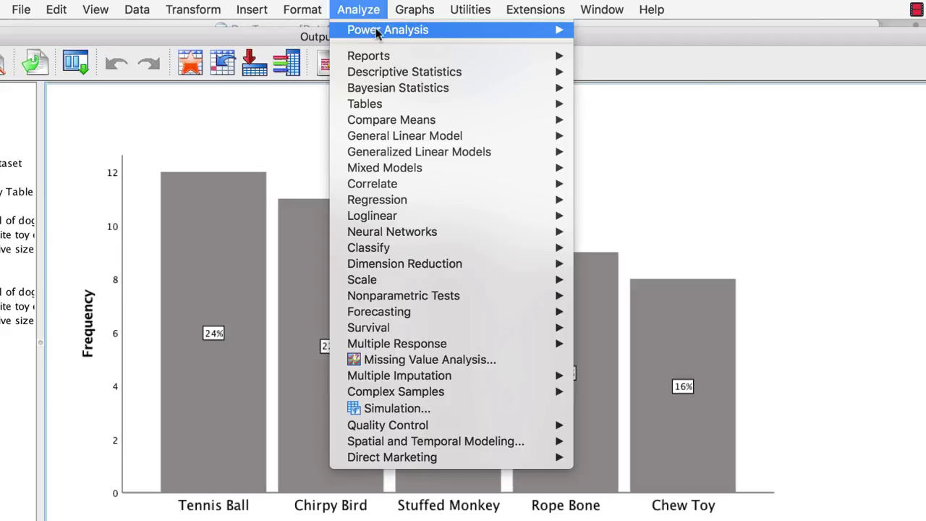
mouse_move(458, 77)
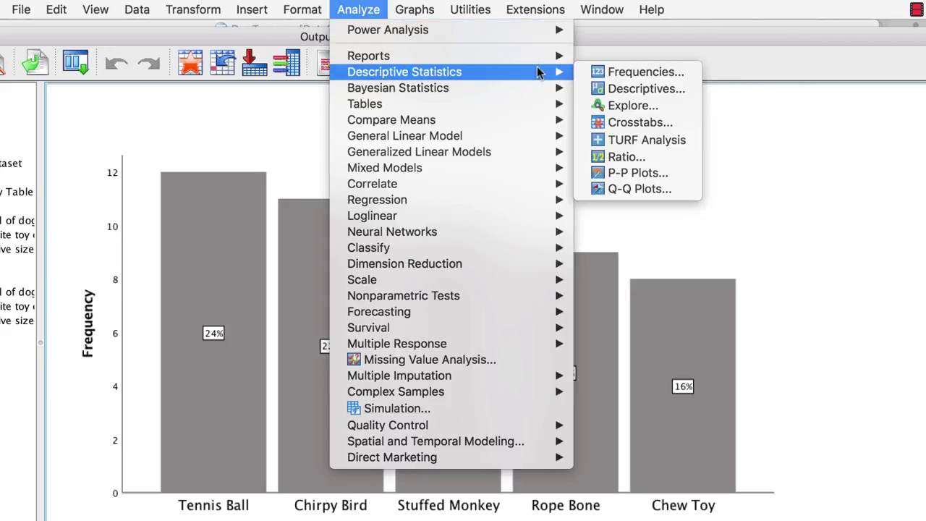
left_click(644, 123)
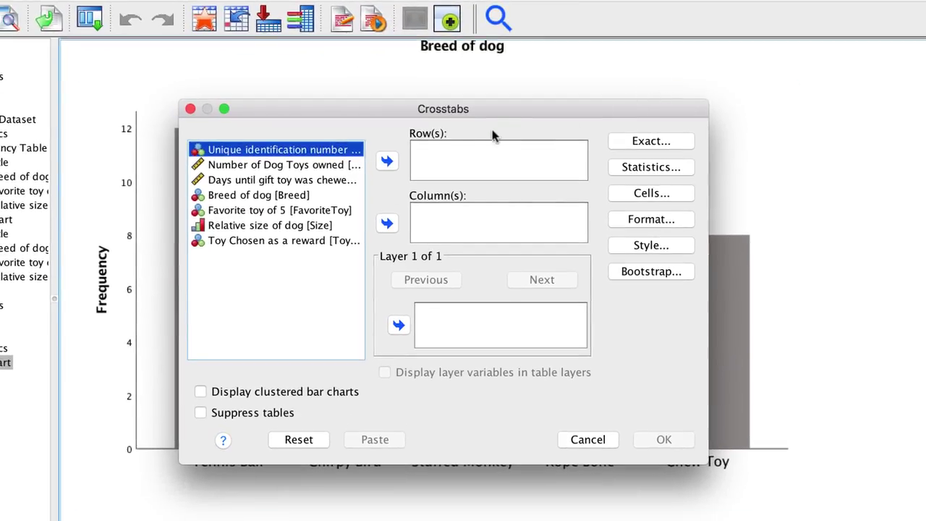
left_click(327, 195)
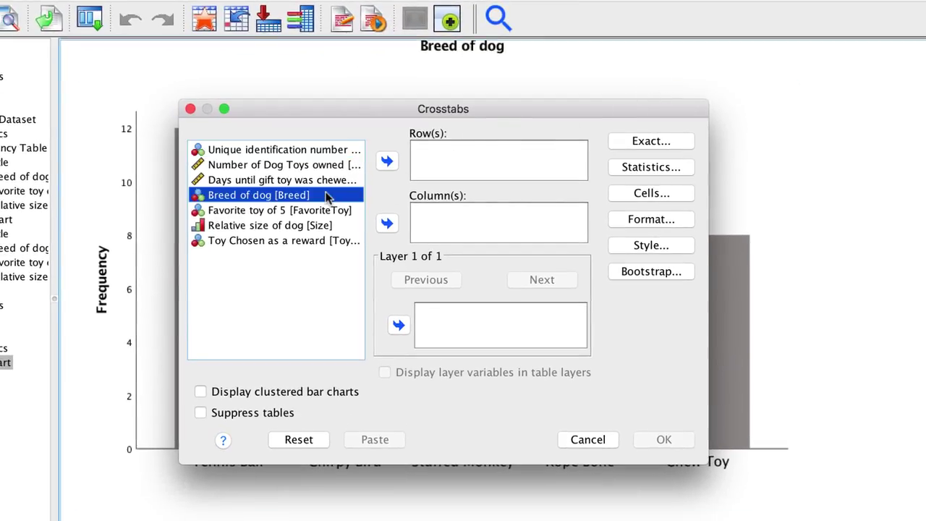
left_click(387, 160)
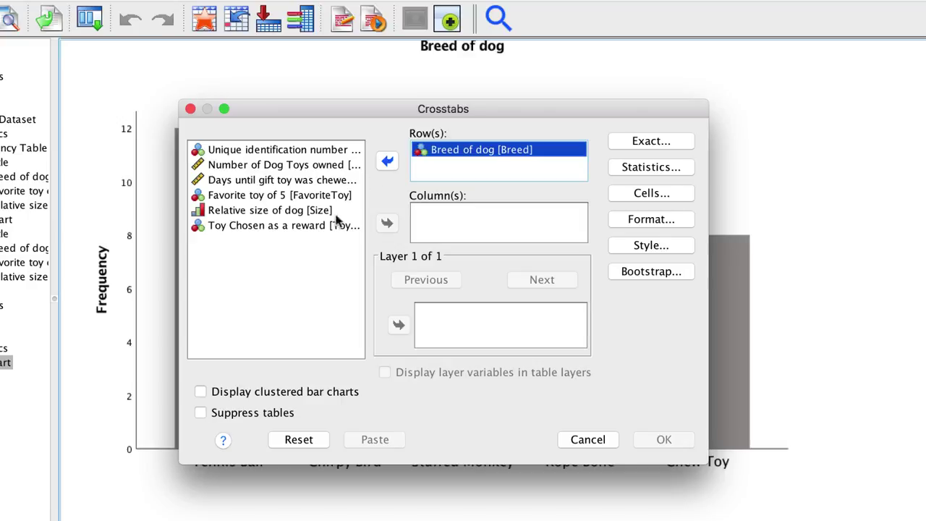
left_click(316, 195)
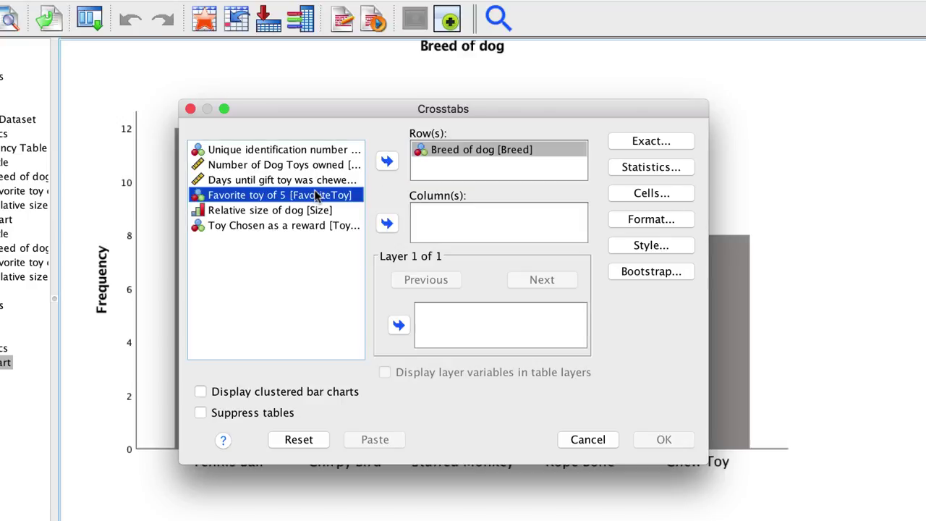
left_click(387, 225)
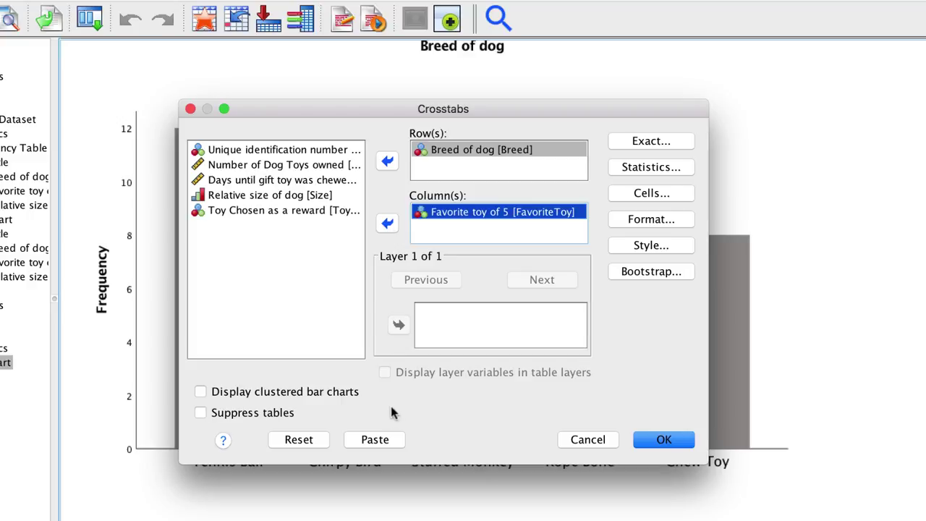
left_click(332, 399)
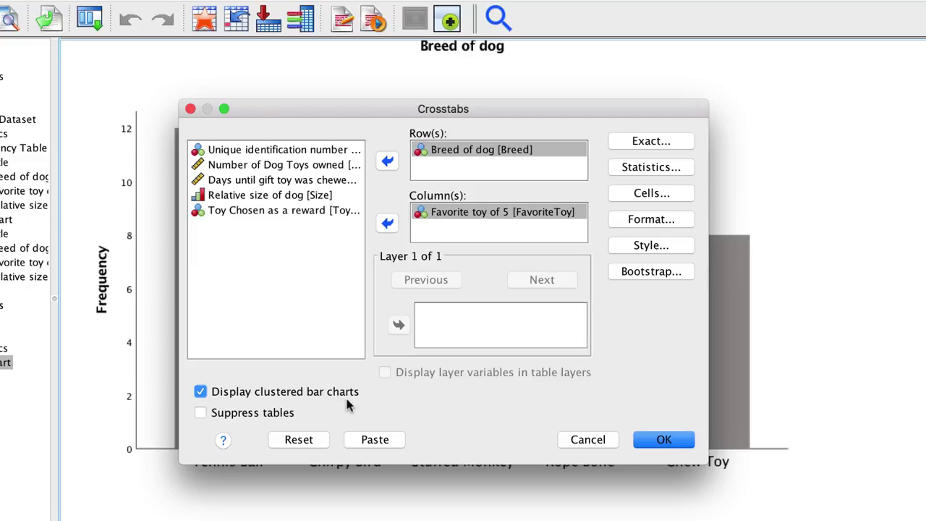
- Request Chi-square and Phi and Cramer's V statistics, plus row percentages in the cells
left_click(684, 169)
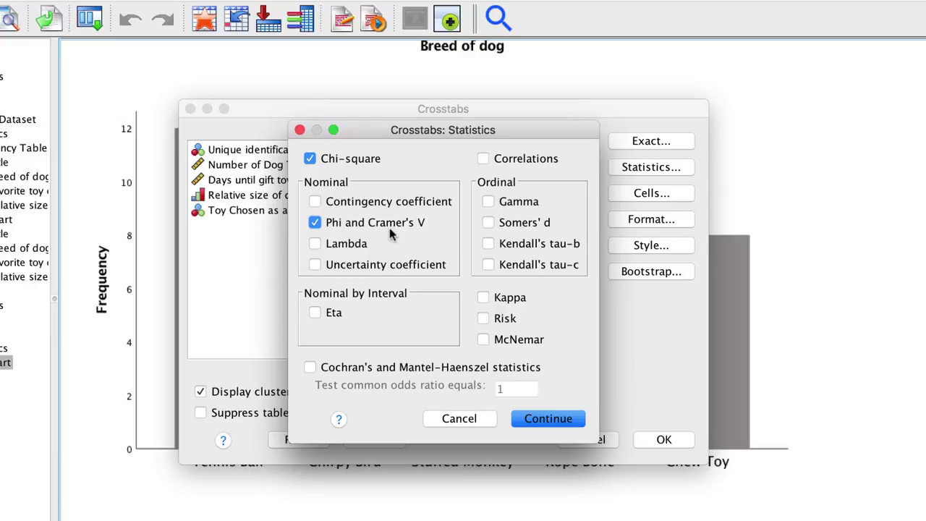
left_click(549, 419)
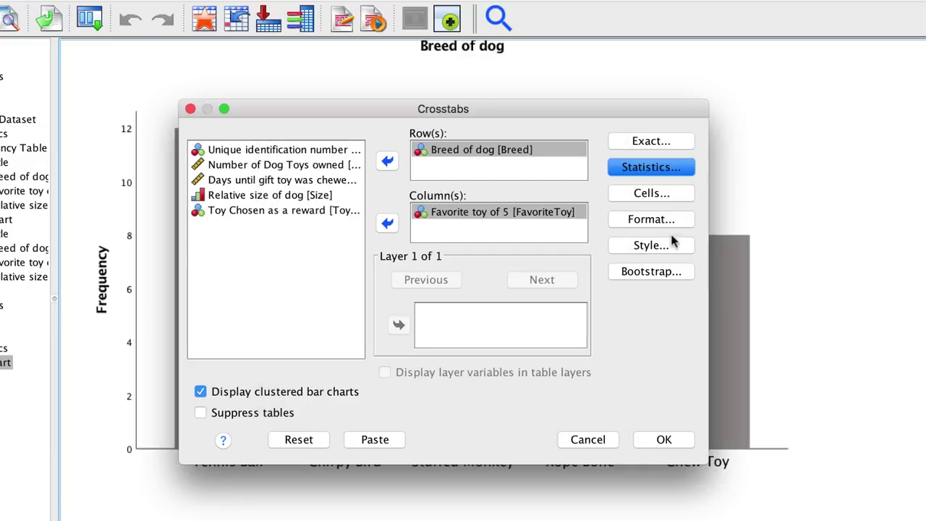
left_click(680, 193)
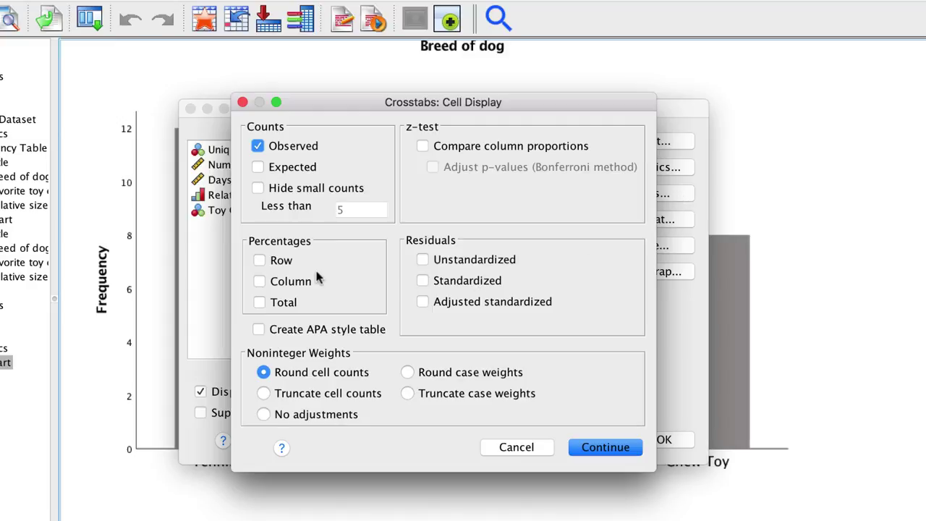
left_click(291, 262)
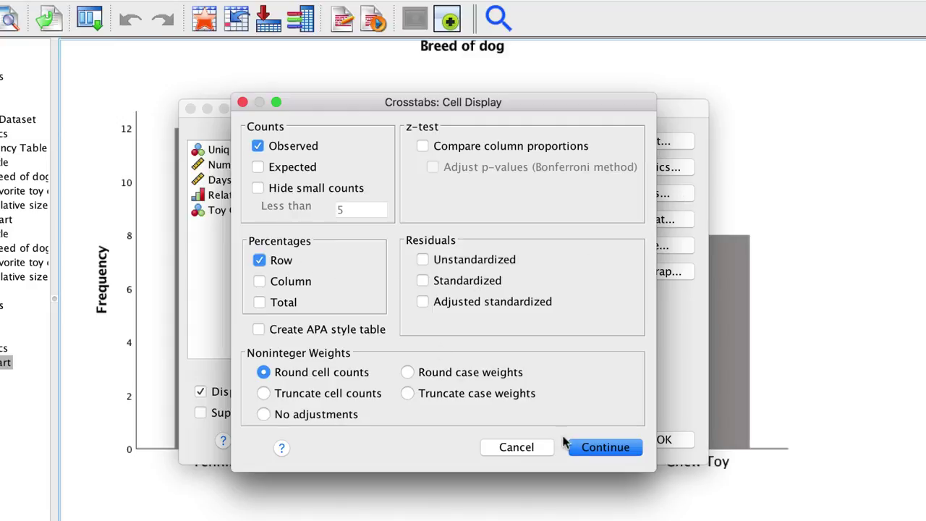
left_click(584, 448)
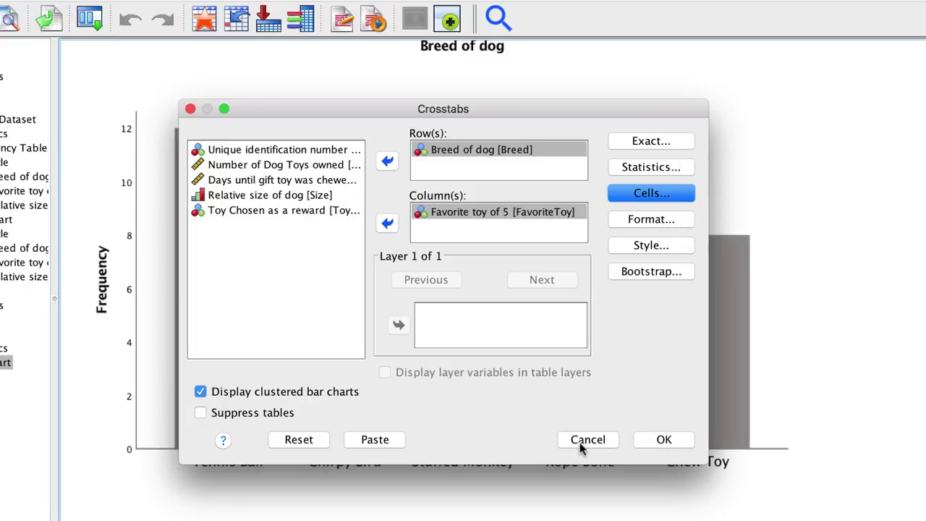
left_click(665, 440)
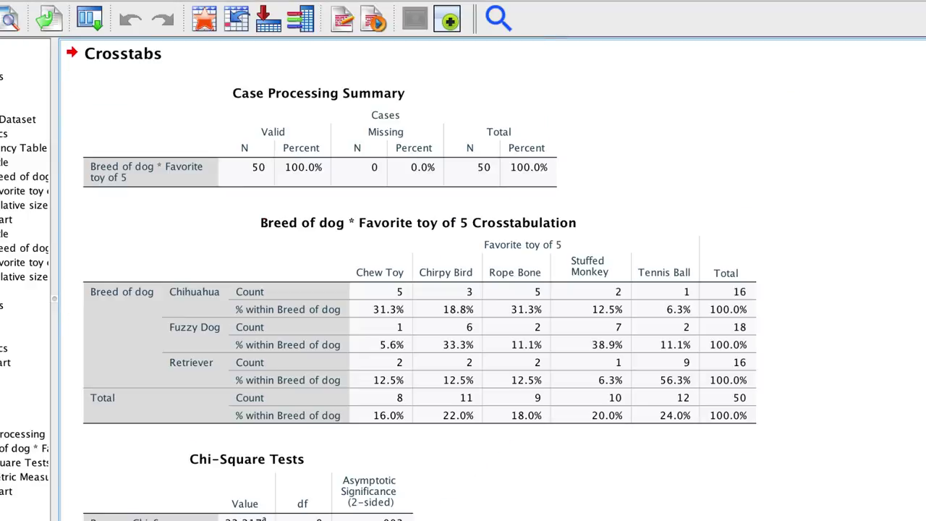
scroll(717, 503, "down", 5)
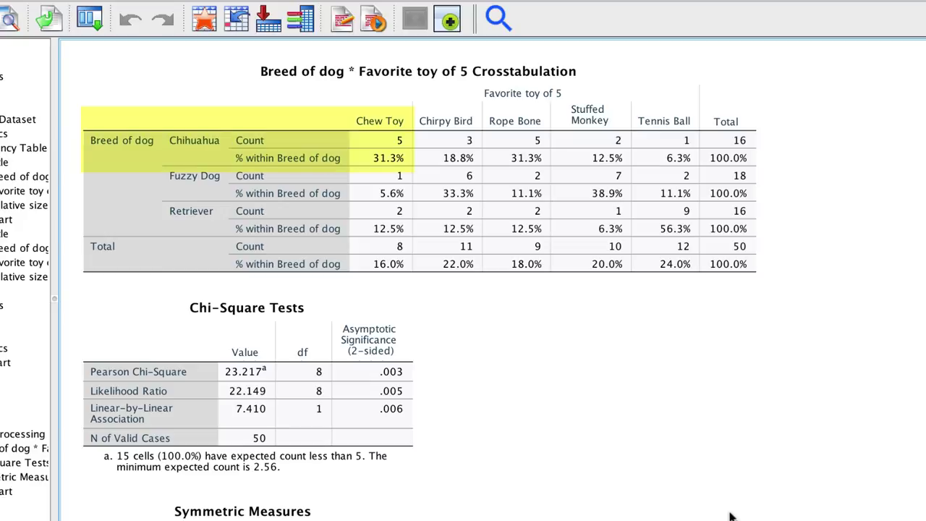
scroll(731, 515, "down", 1)
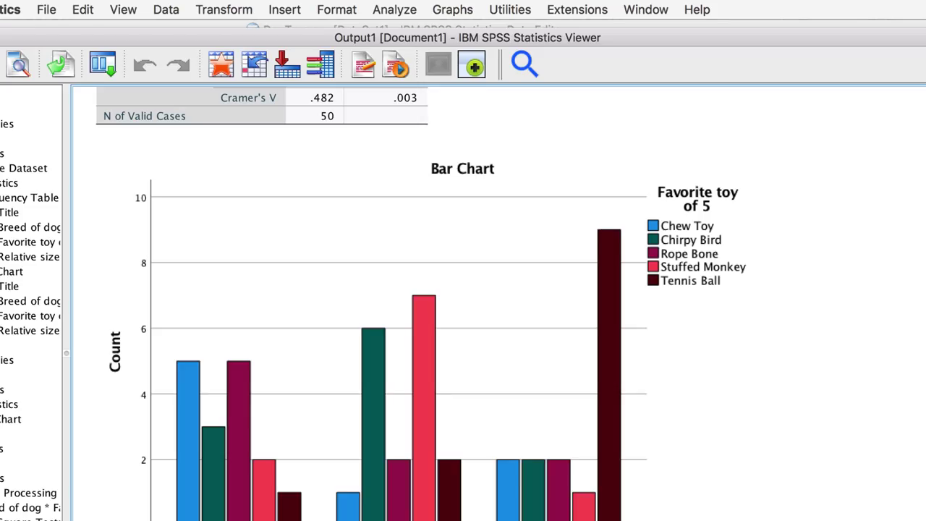
- Start Recode into Different Variables with FavoriteToy as the input variable
left_click(223, 11)
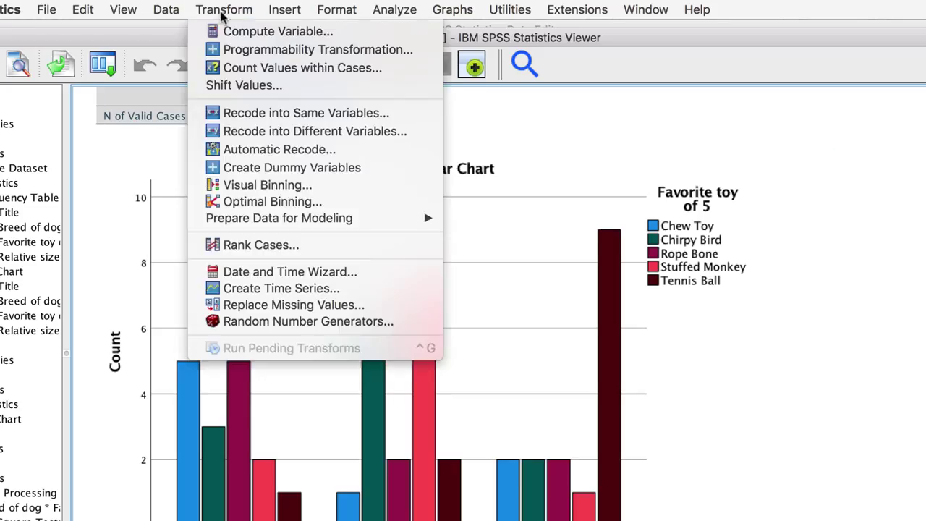
left_click(389, 137)
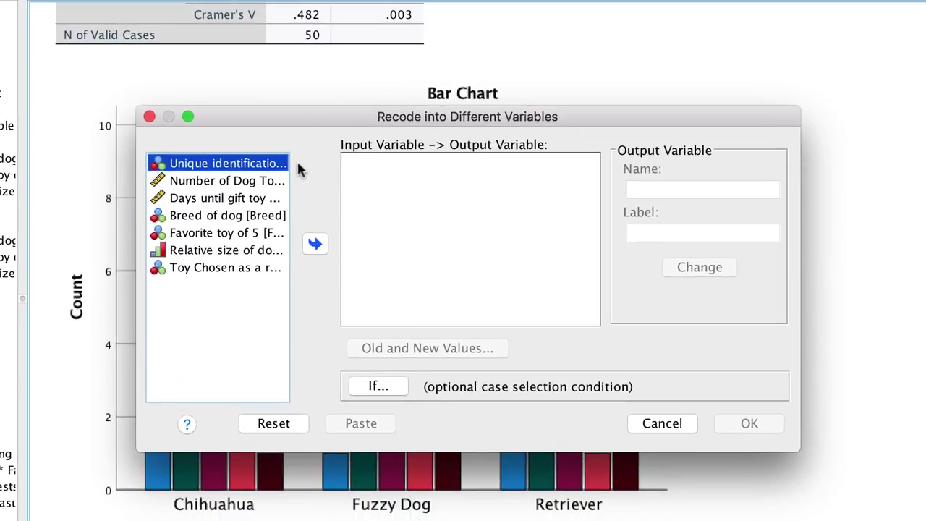
left_click(248, 233)
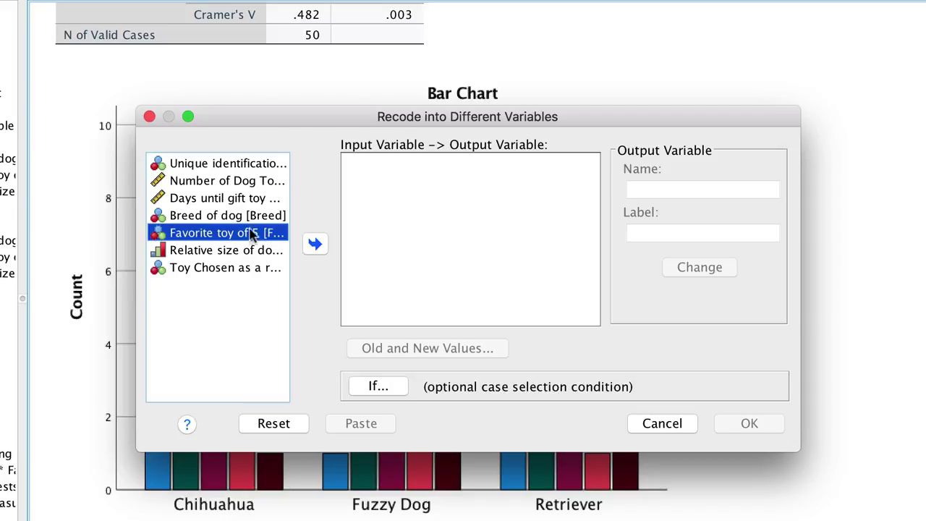
left_click(315, 244)
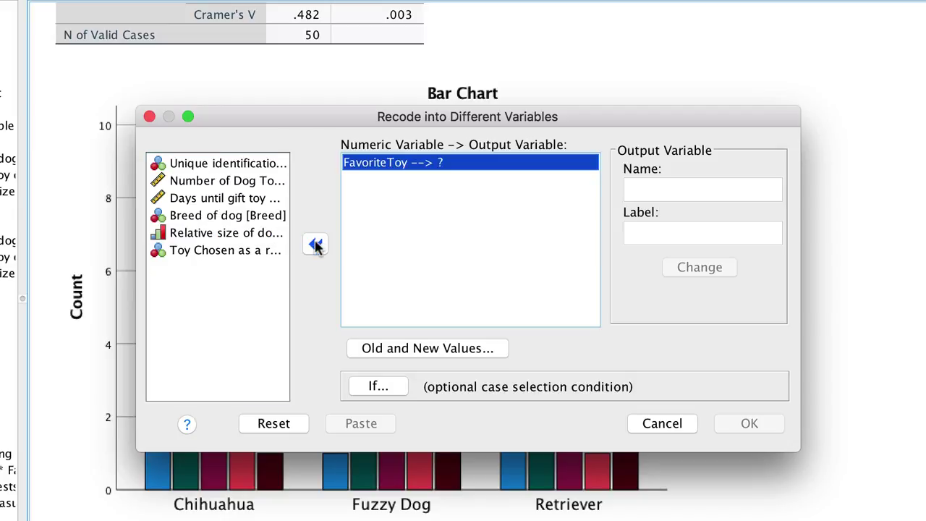
- Name the output variable FavoriteToy3, label it 'Favorite toy of 3 options', and apply the change
left_click(633, 188)
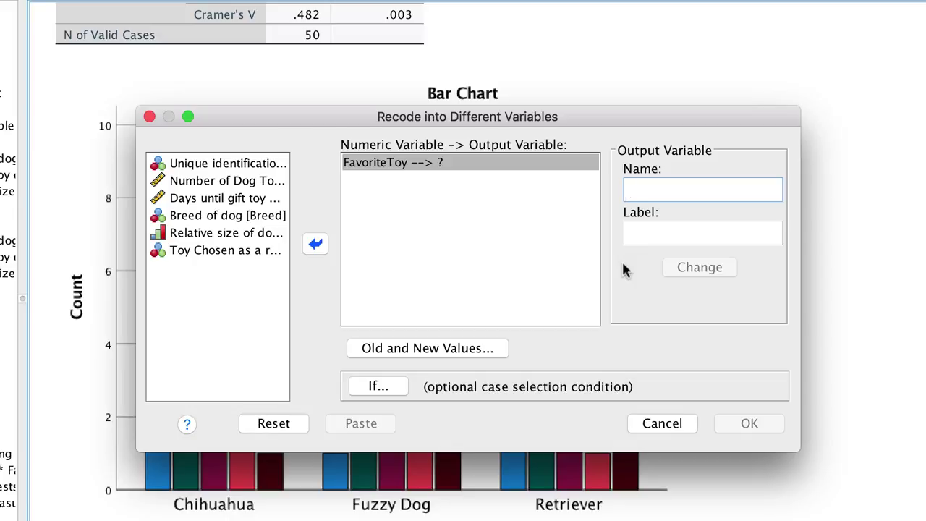
type("Favorit")
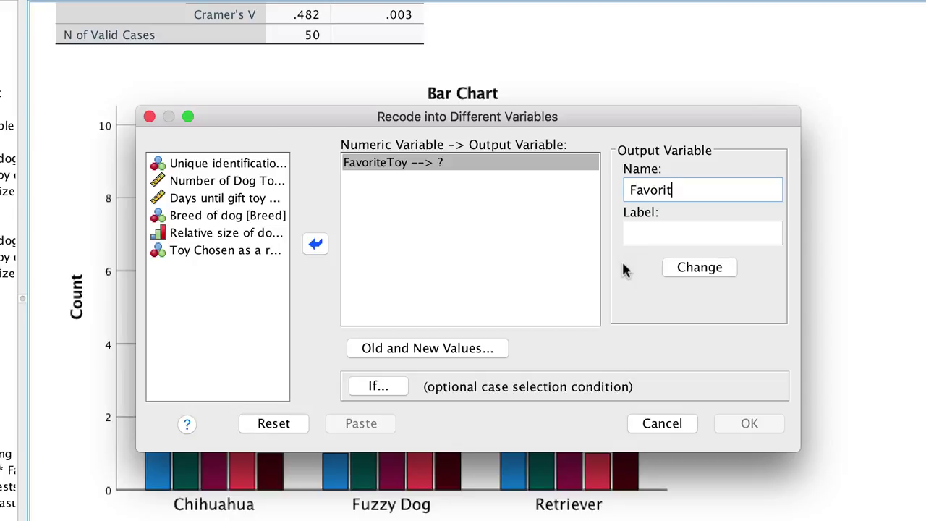
type("eToy3")
left_click(660, 234)
type("Favo")
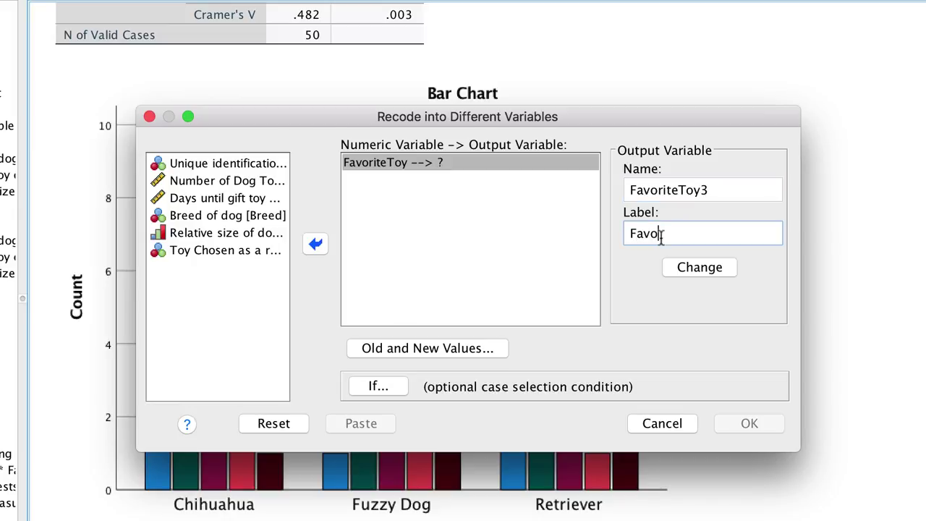
type("rite toy of 3 options")
left_click(703, 271)
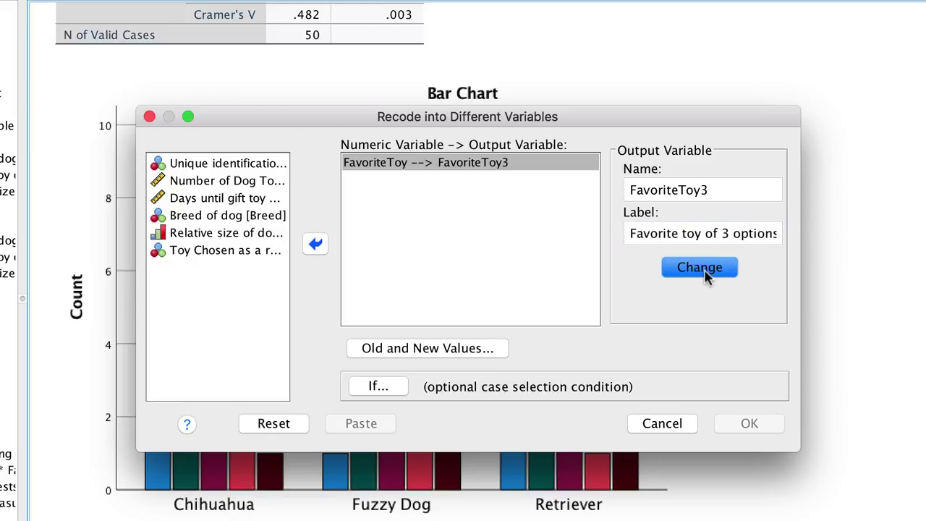
- Open Old and New Values, review the System-missing and Range options, and return to Value
left_click(497, 350)
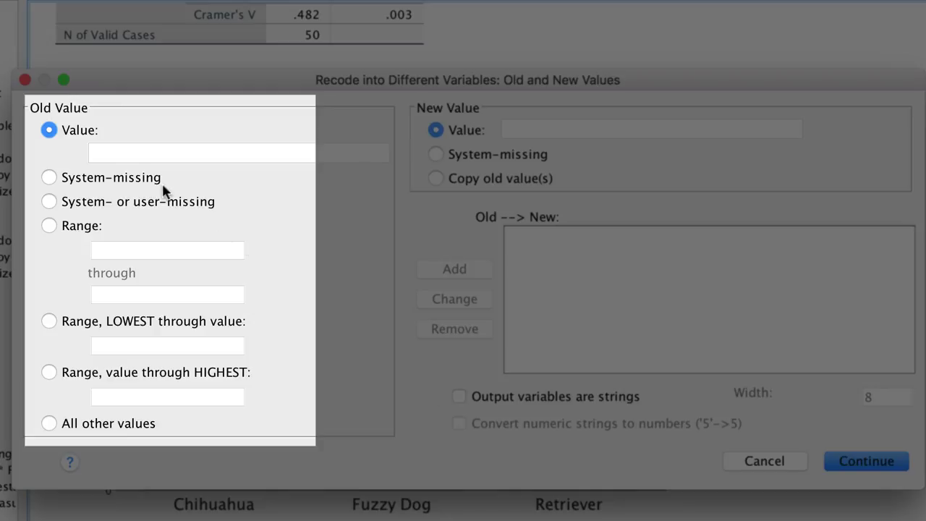
left_click(158, 182)
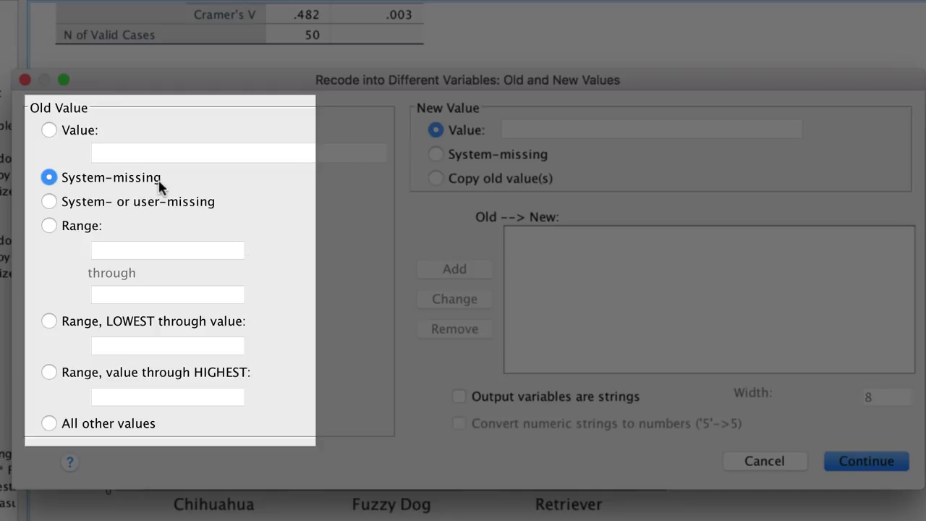
left_click(85, 228)
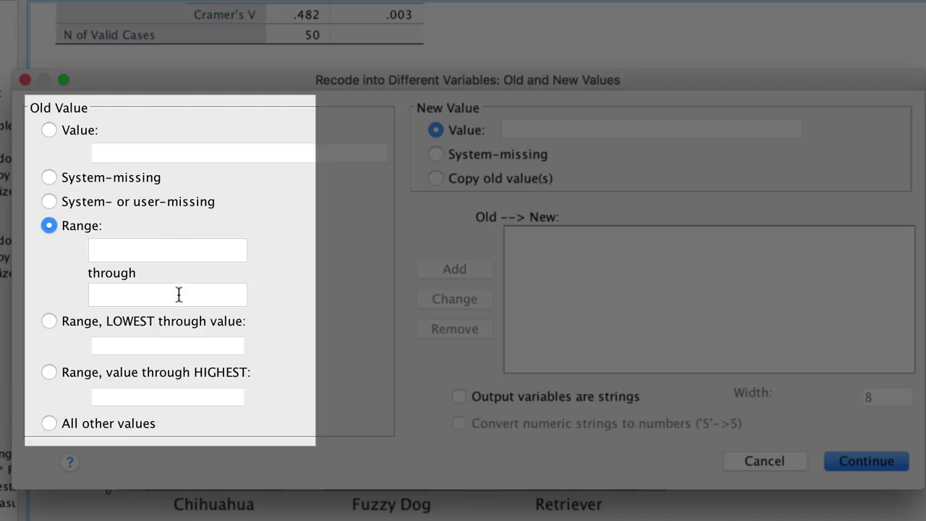
left_click(181, 323)
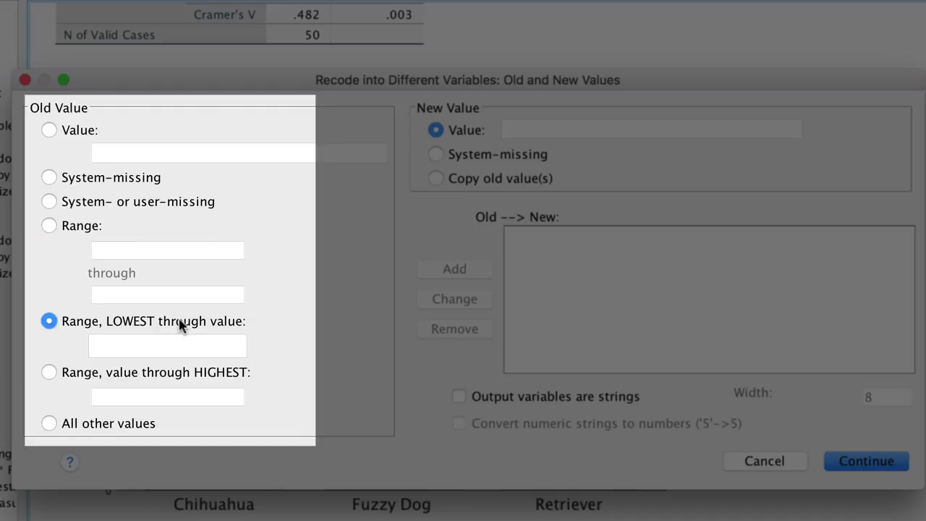
left_click(177, 375)
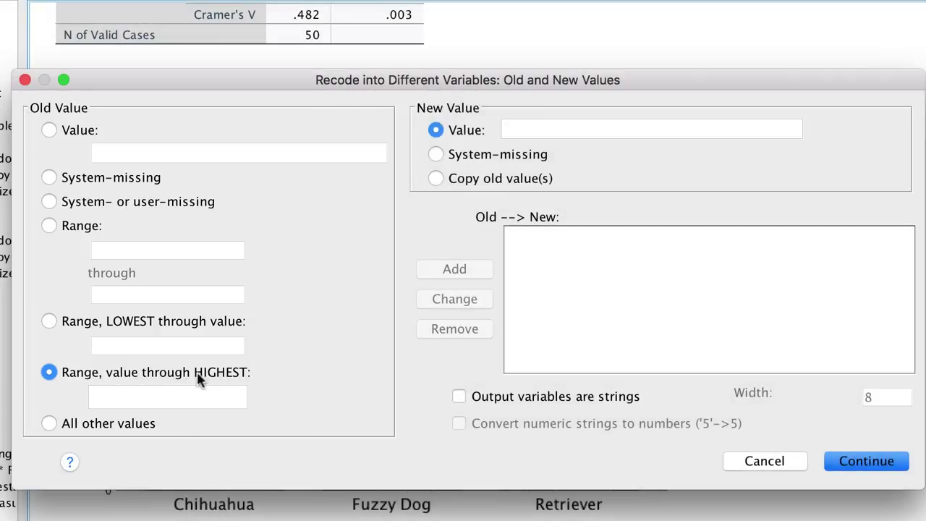
left_click(81, 133)
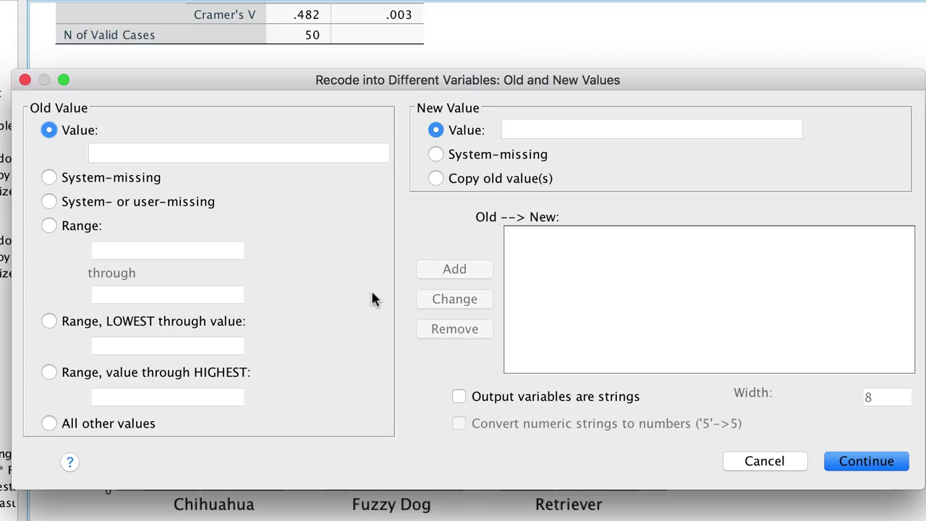
- Make the output variables strings and map toy codes 1 and 3 to Chewy
left_click(556, 398)
left_click(557, 402)
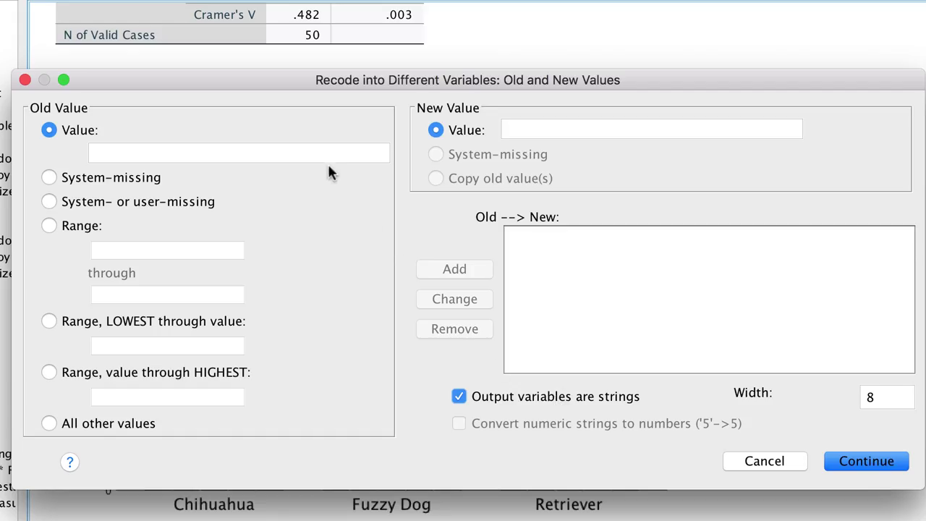
left_click(326, 153)
type("1")
left_click(536, 127)
type("Chewy")
left_click(473, 267)
left_click(307, 156)
type("3")
left_click(546, 130)
type("Chewy")
left_click(472, 269)
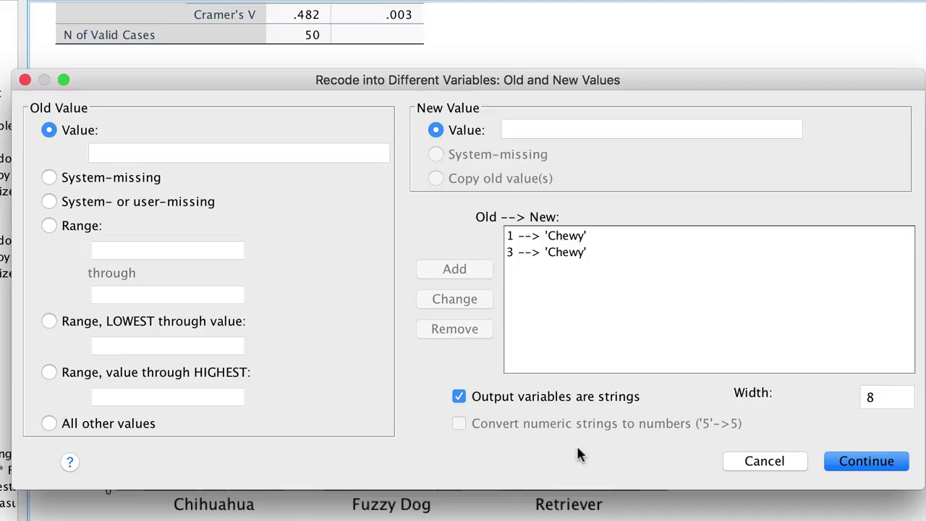
- Map toy codes 2 and 4 to Noisy
left_click(260, 155)
left_click(517, 131)
type("Noisy")
left_click(485, 269)
left_click(312, 156)
type("4")
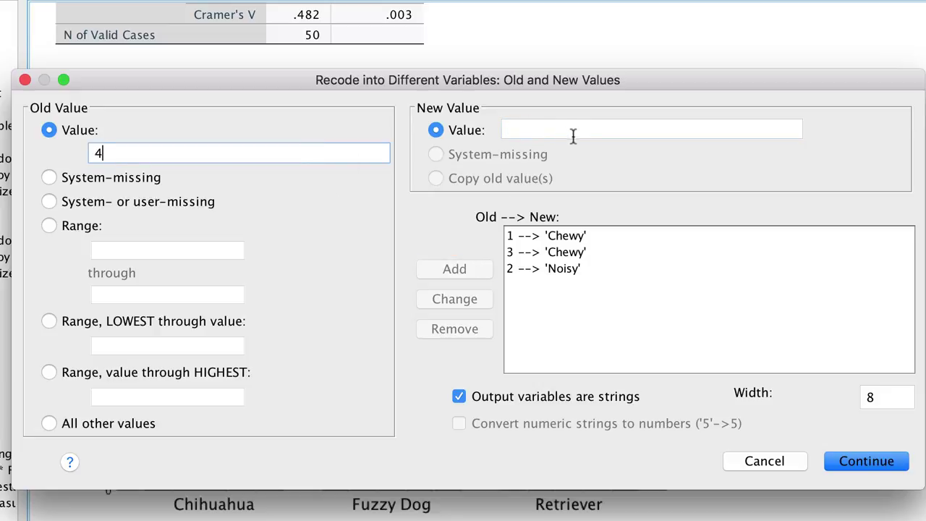
left_click(567, 131)
type("Nois")
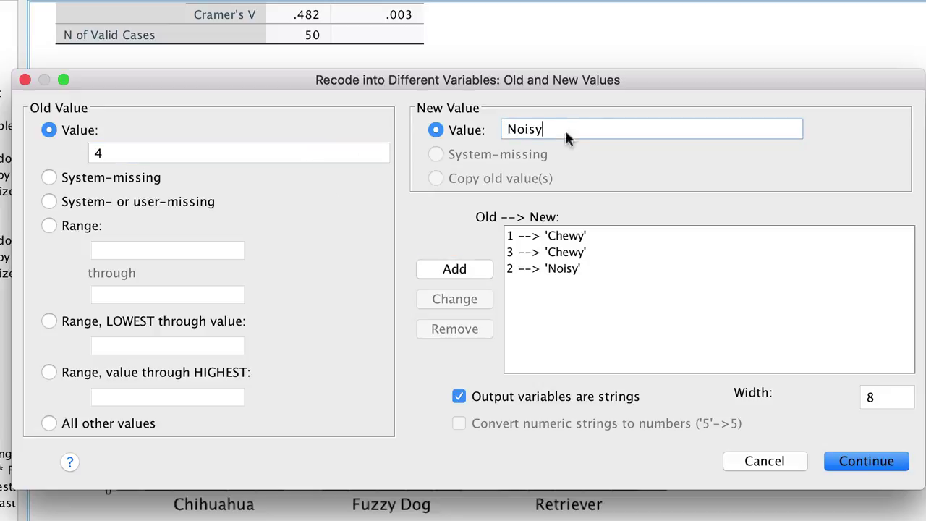
type("y")
left_click(479, 271)
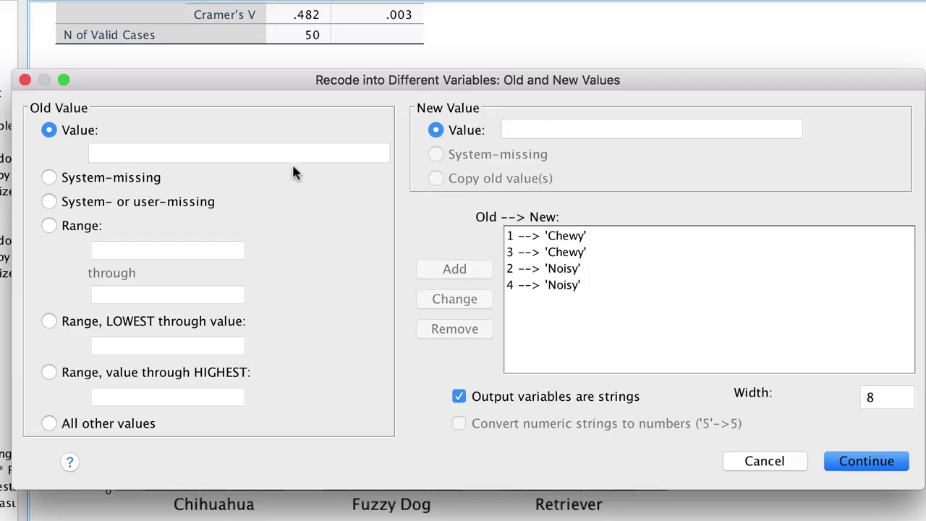
- Map toy code 5 to 'Tennis ball' and set the string width to 11
left_click(292, 153)
type("5")
left_click(518, 129)
type("Tennis ball")
left_click(480, 270)
double_click(879, 398)
type("11")
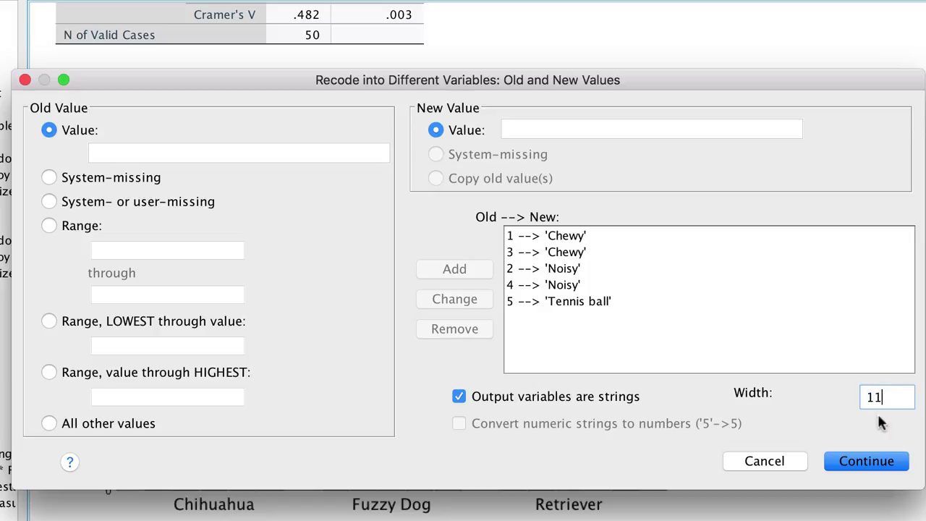
- Create FavoriteToy3 from the recode, then rerun the Breed crosstab with Favorite toy of 3 options replacing Favorite toy of 5
left_click(868, 466)
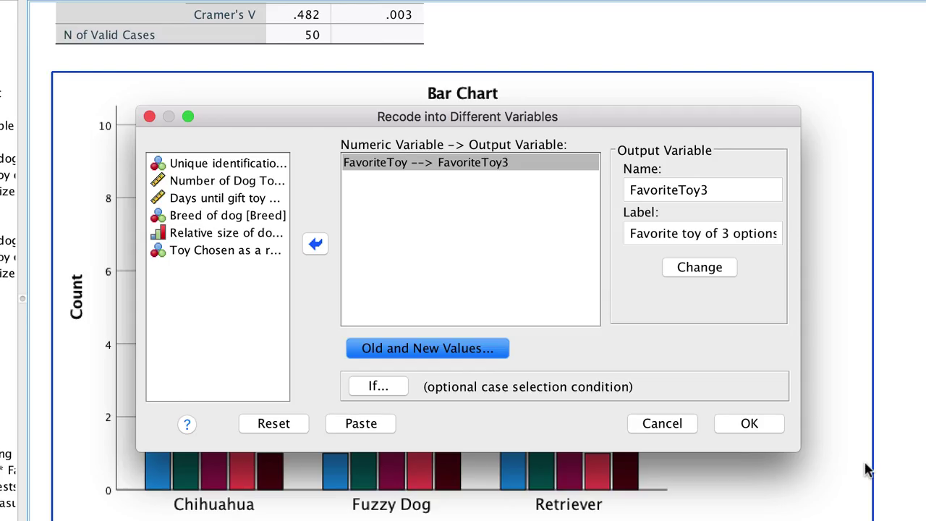
left_click(763, 428)
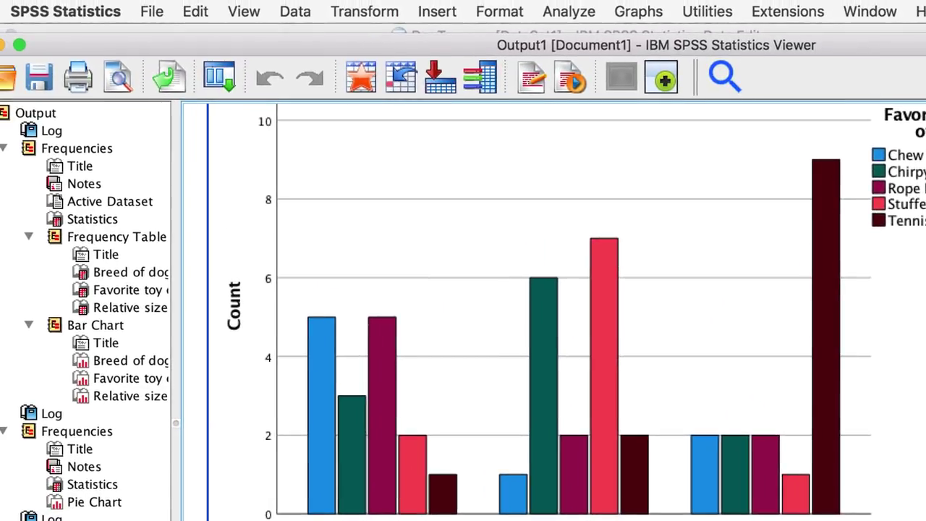
left_click(222, 80)
left_click(269, 134)
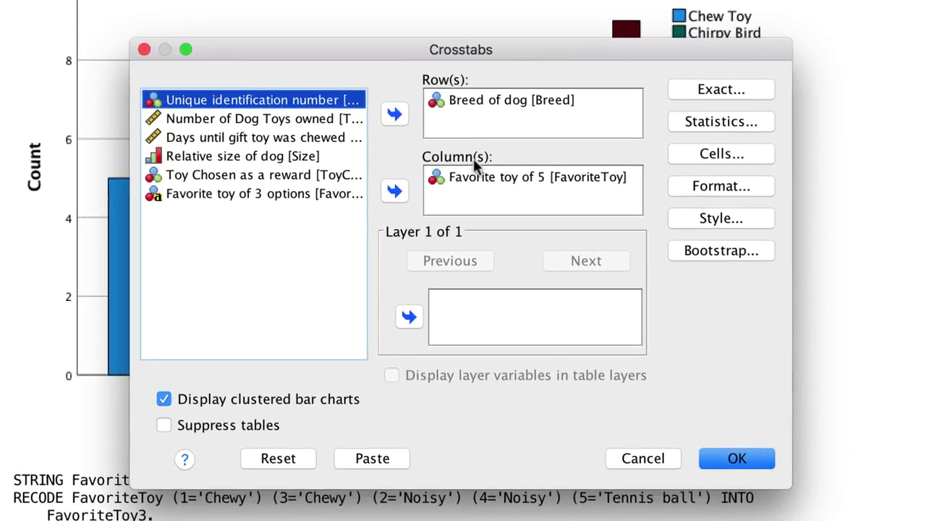
left_click(481, 177)
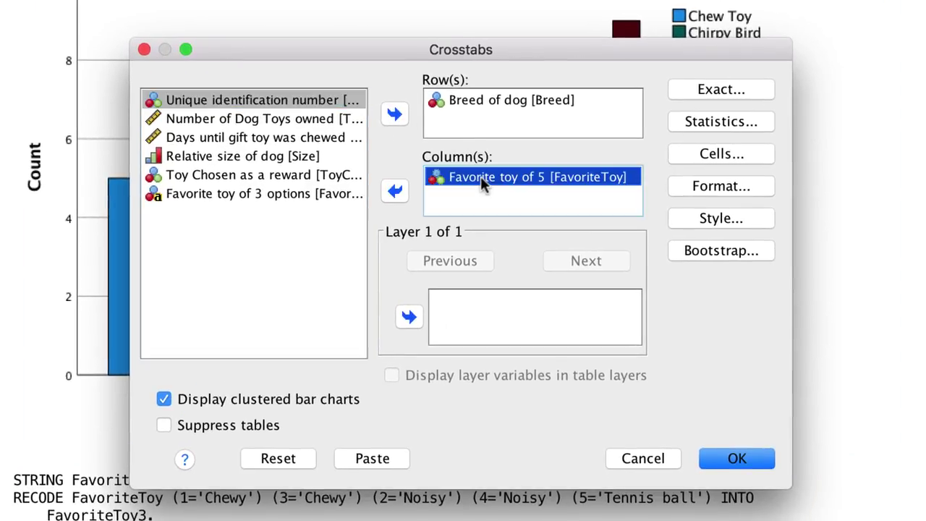
left_click(394, 191)
left_click(297, 214)
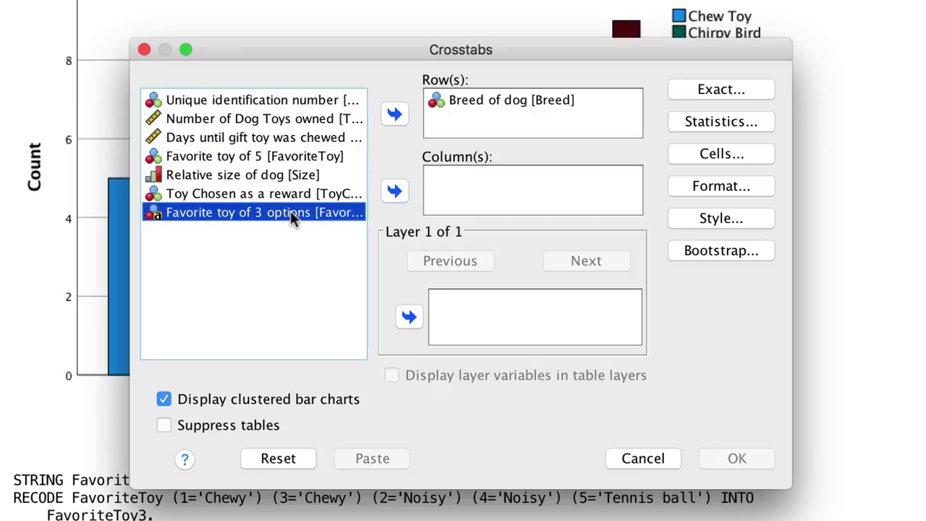
left_click(395, 191)
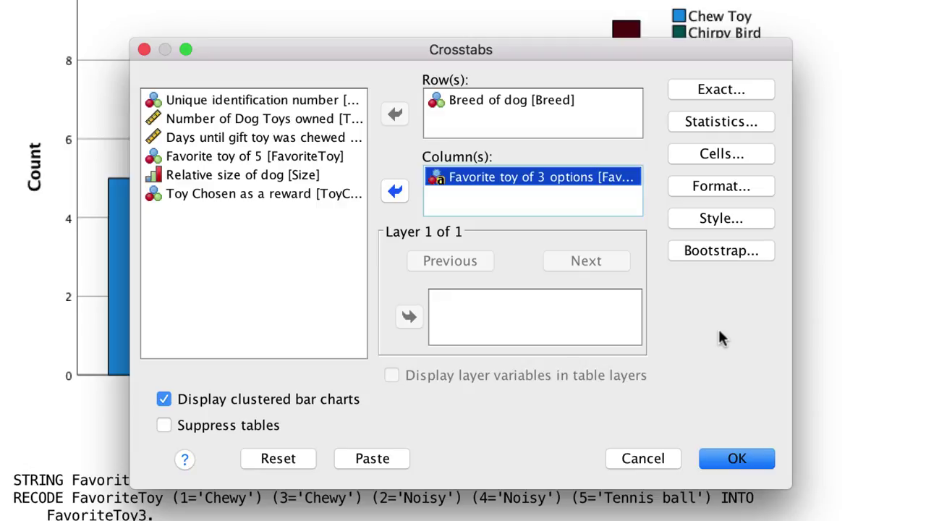
left_click(750, 458)
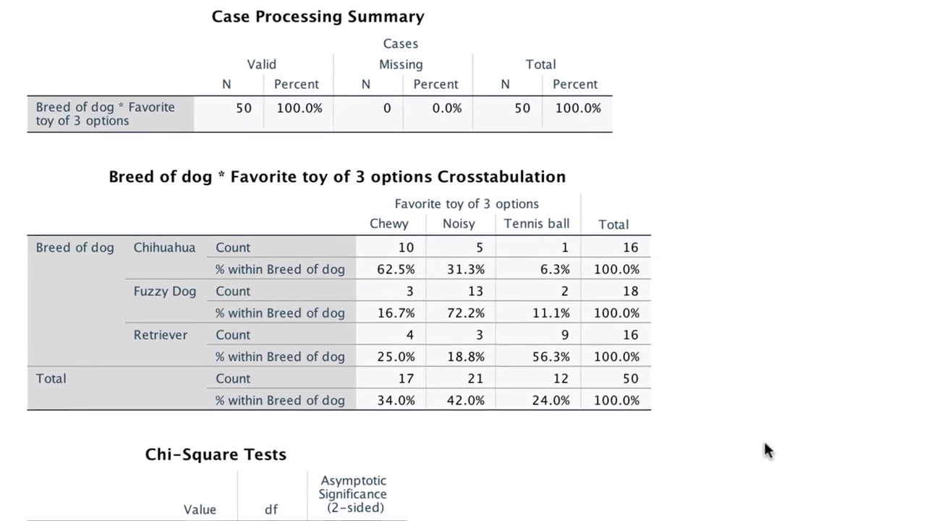